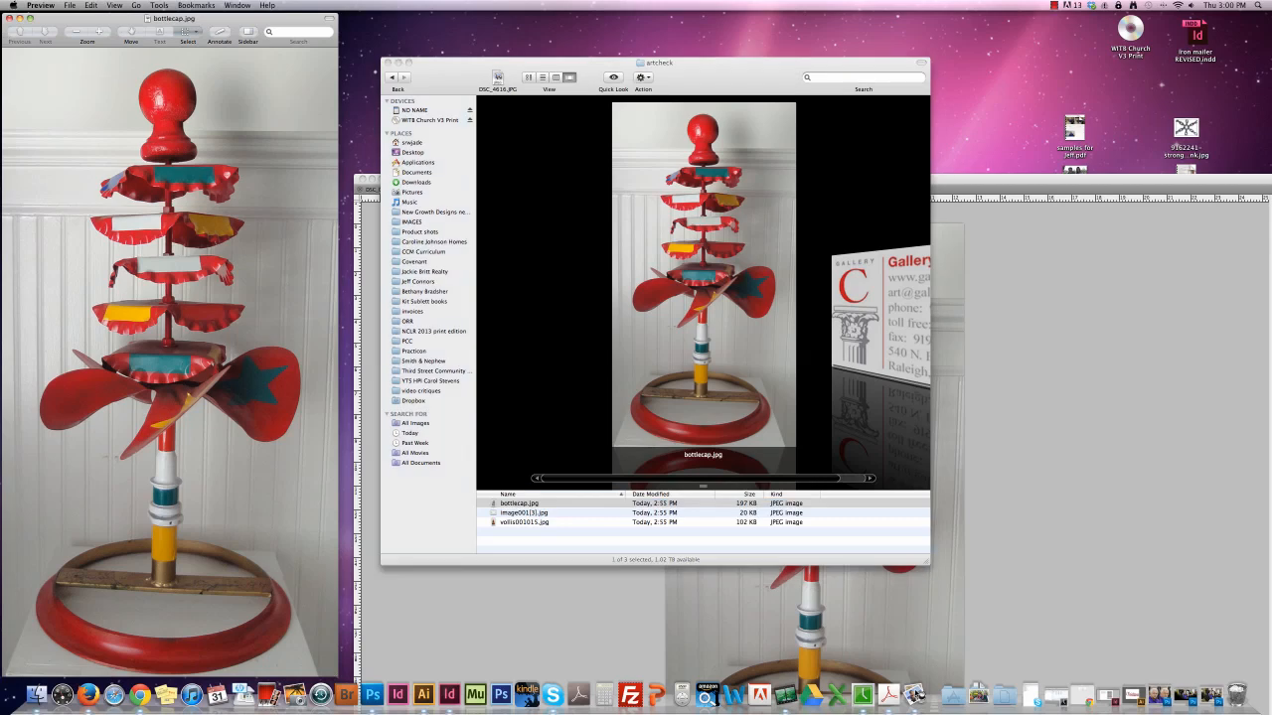
Show the general info inspector for bottlecap.jpg and examine its pixel dimensions and image DPI.
mouse_move(160, 19)
left_mouse_down()
mouse_move(199, 22)
mouse_move(173, 17)
left_mouse_up()
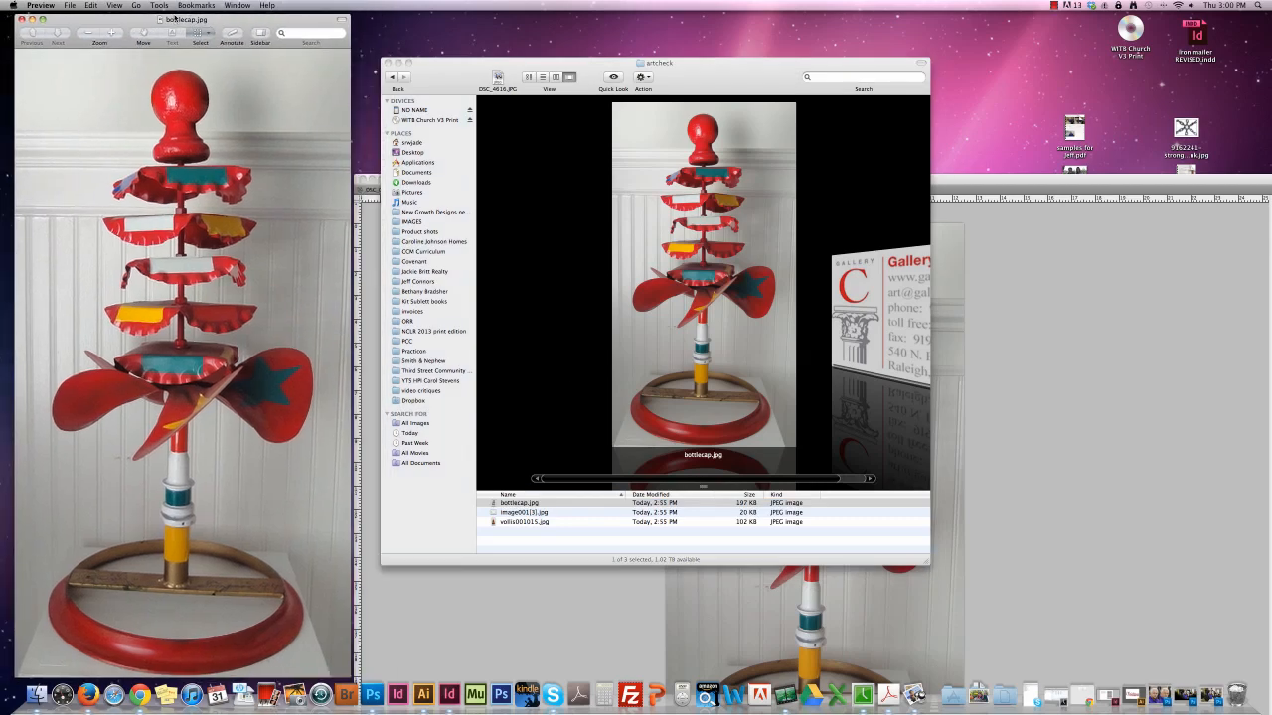
left_click(157, 5)
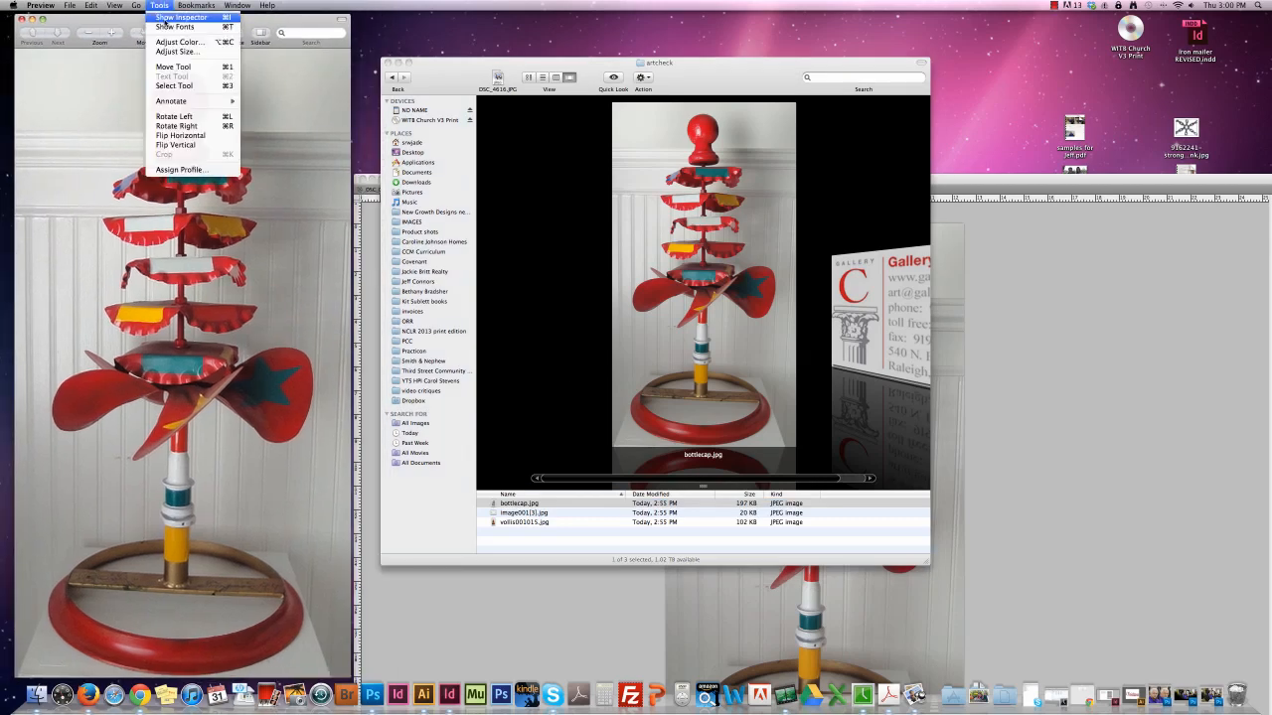
left_click(166, 19)
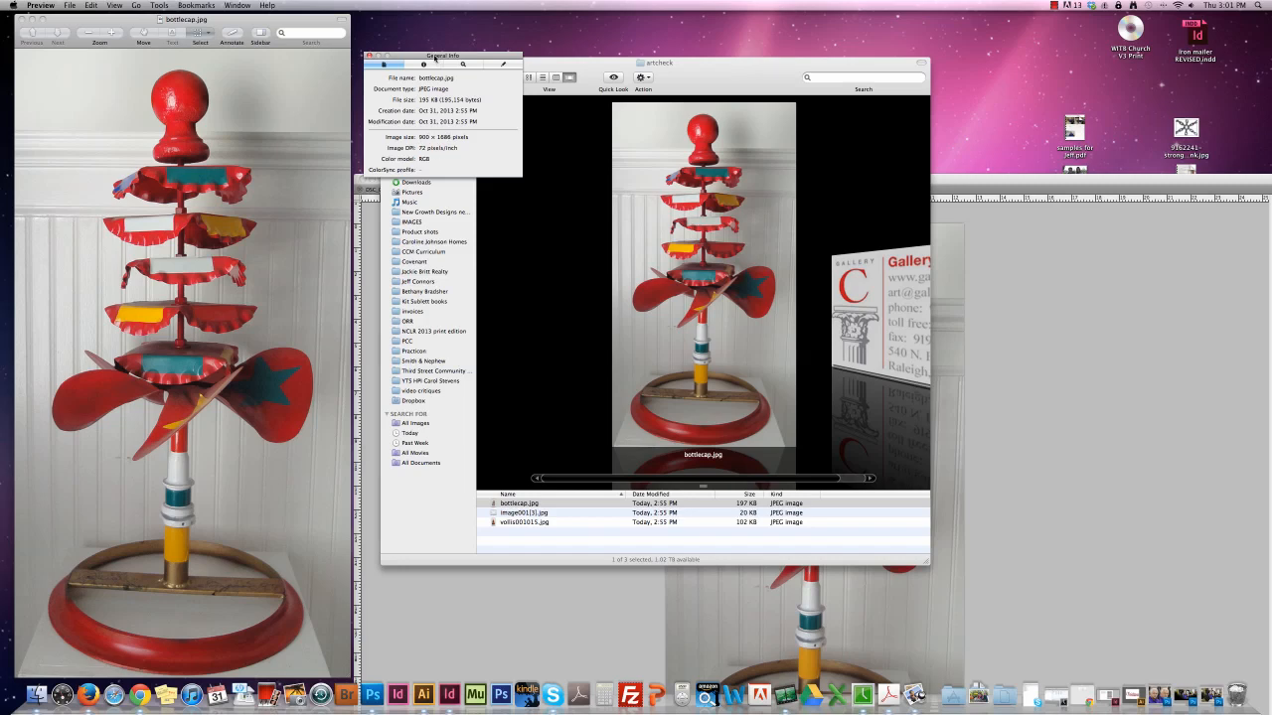
left_click_drag(437, 57, 393, 58)
left_click(203, 5)
mouse_move(161, 5)
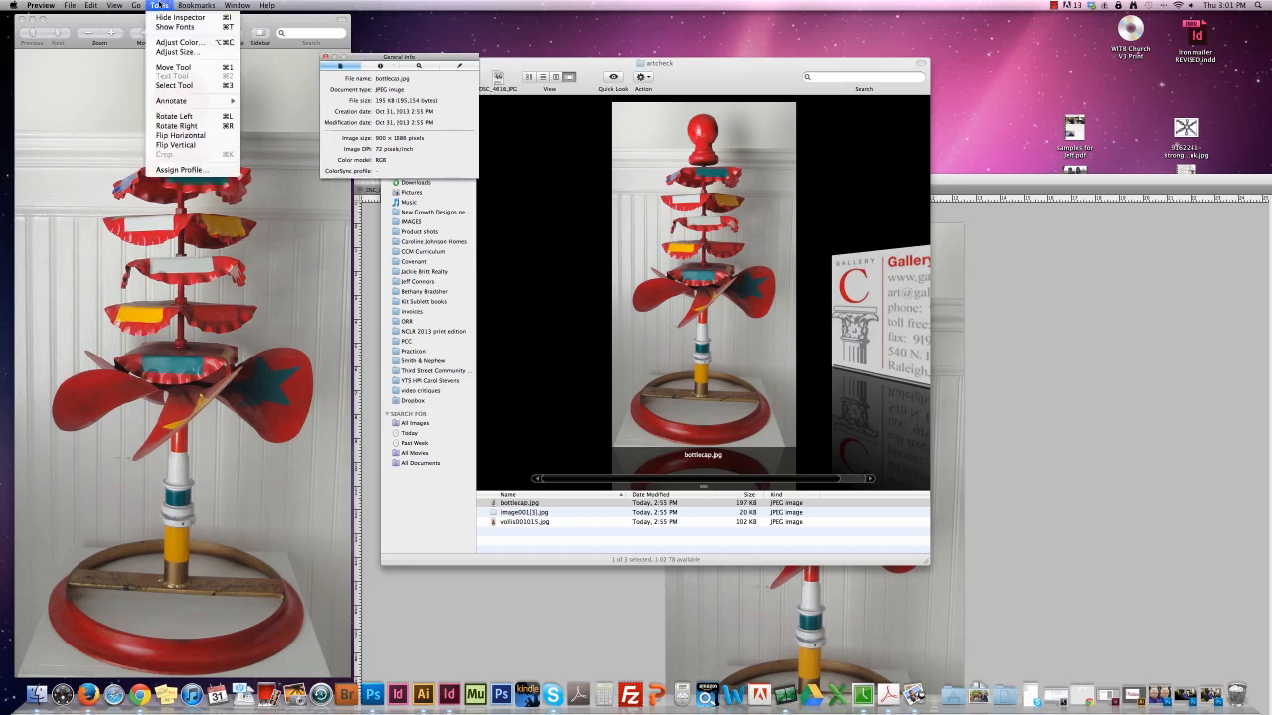
left_click(420, 61)
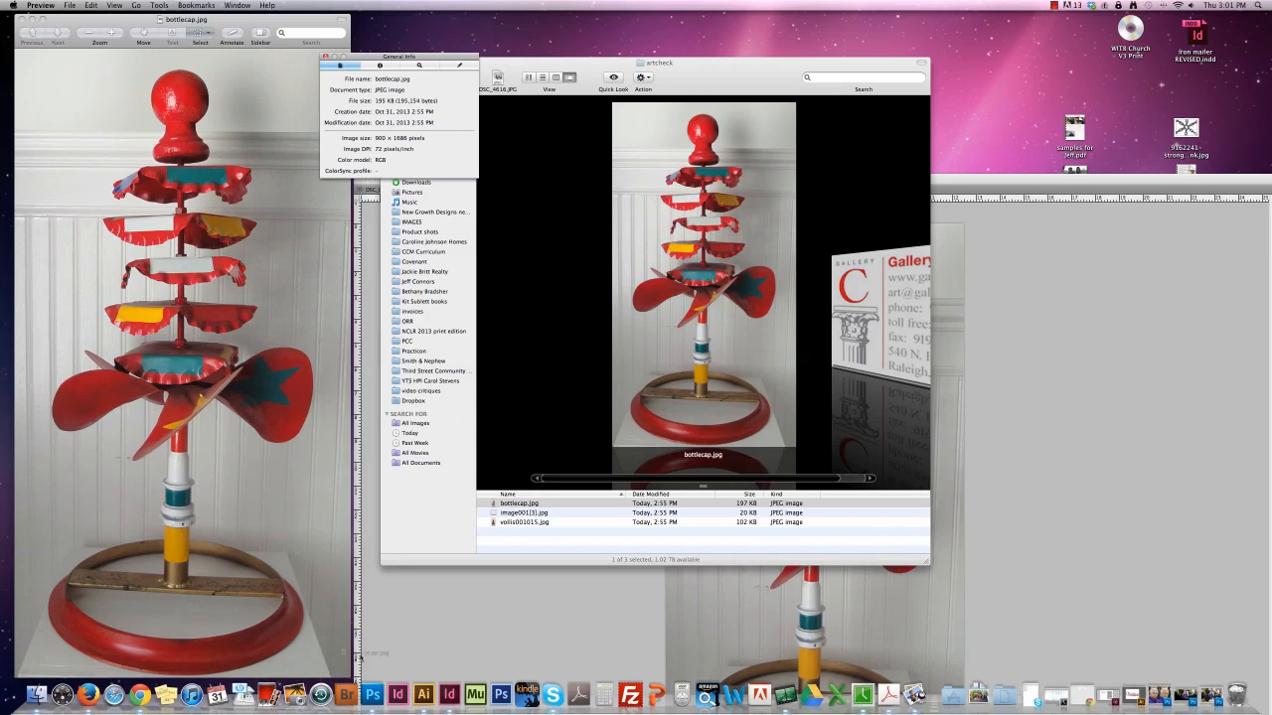
Switch to Photoshop, bring the bottlecap.jpg window into full view and open its Image Size settings.
left_click(372, 696)
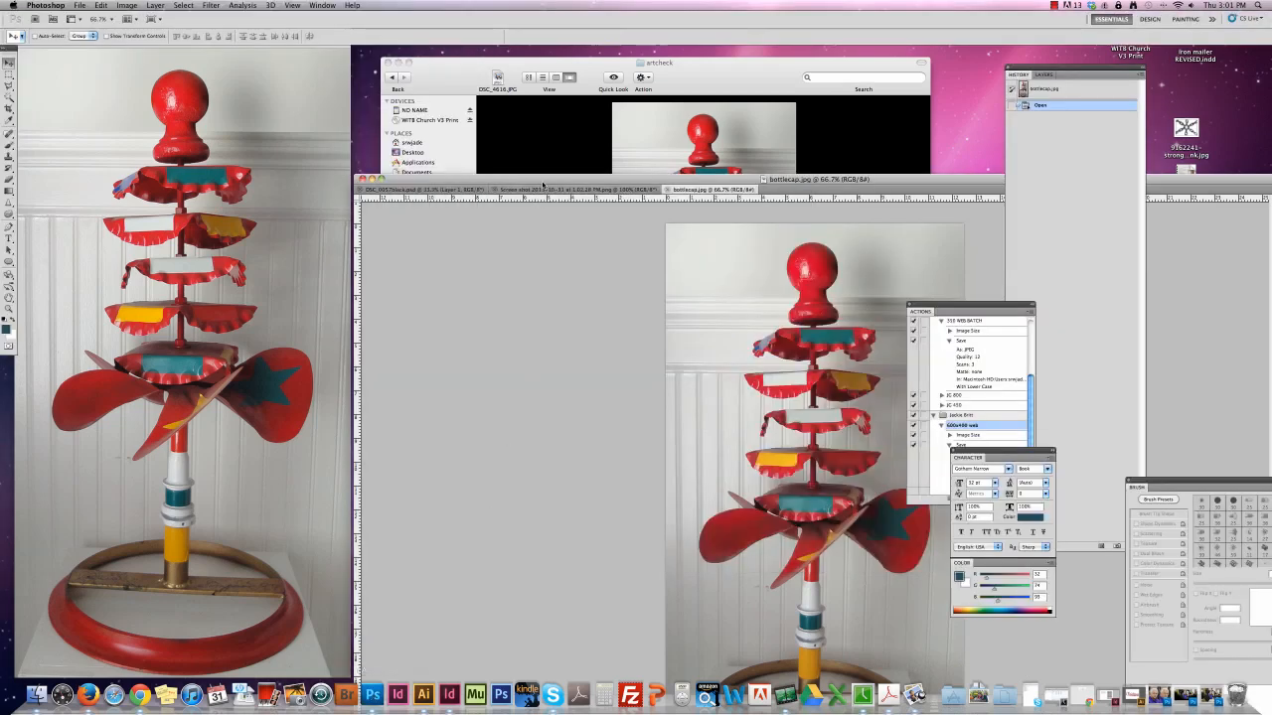
left_click_drag(540, 182, 261, 36)
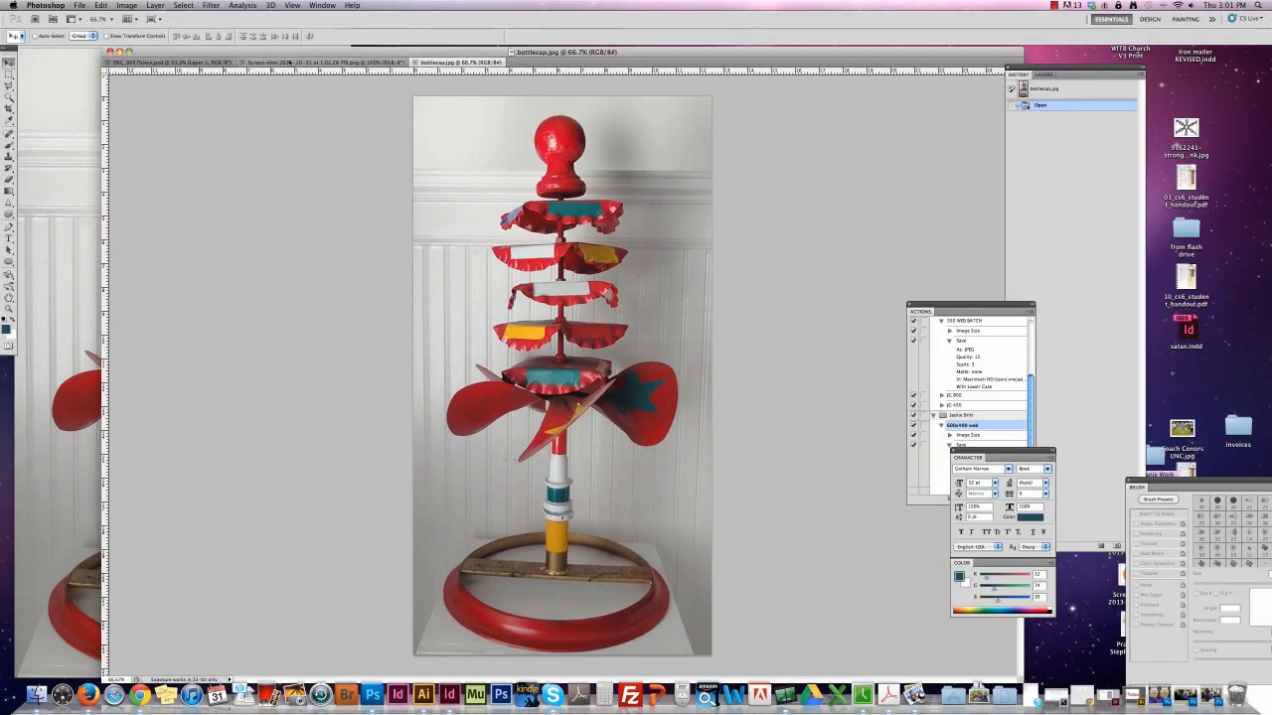
left_click(132, 6)
left_click(142, 92)
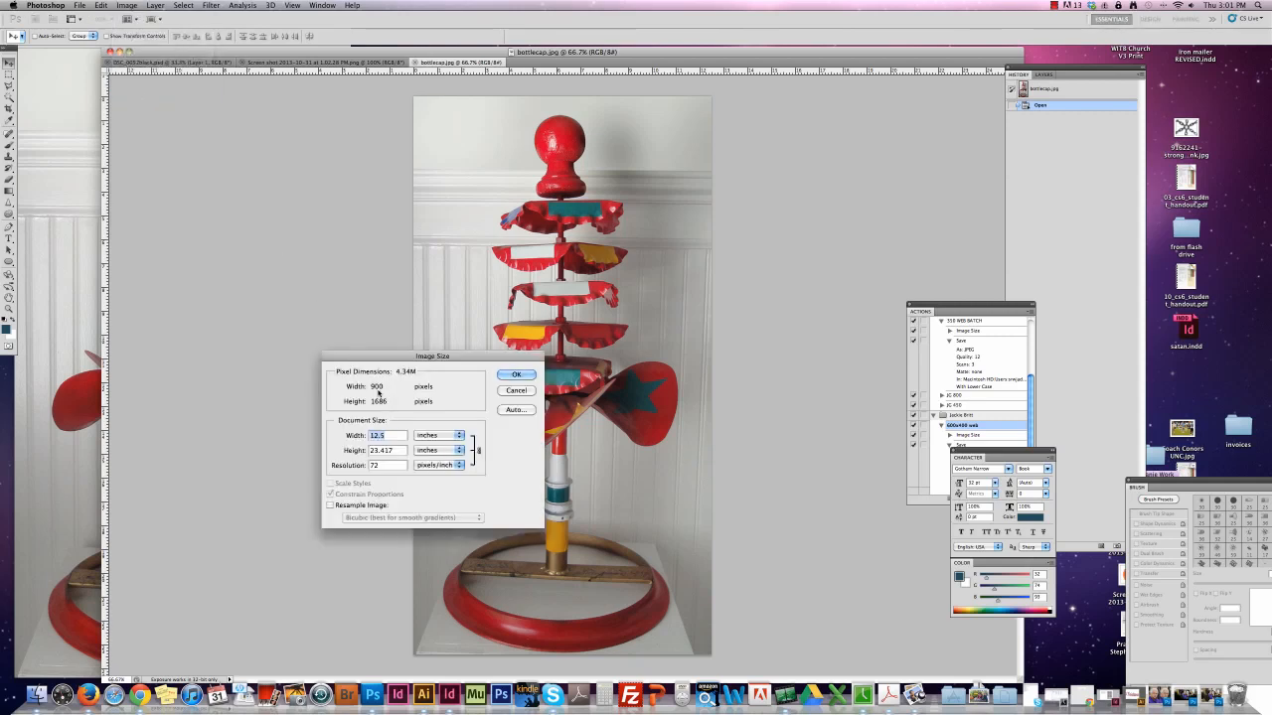
Toggle Resample Image on and off to compare which size values can be edited.
left_click(376, 465)
left_click(330, 505)
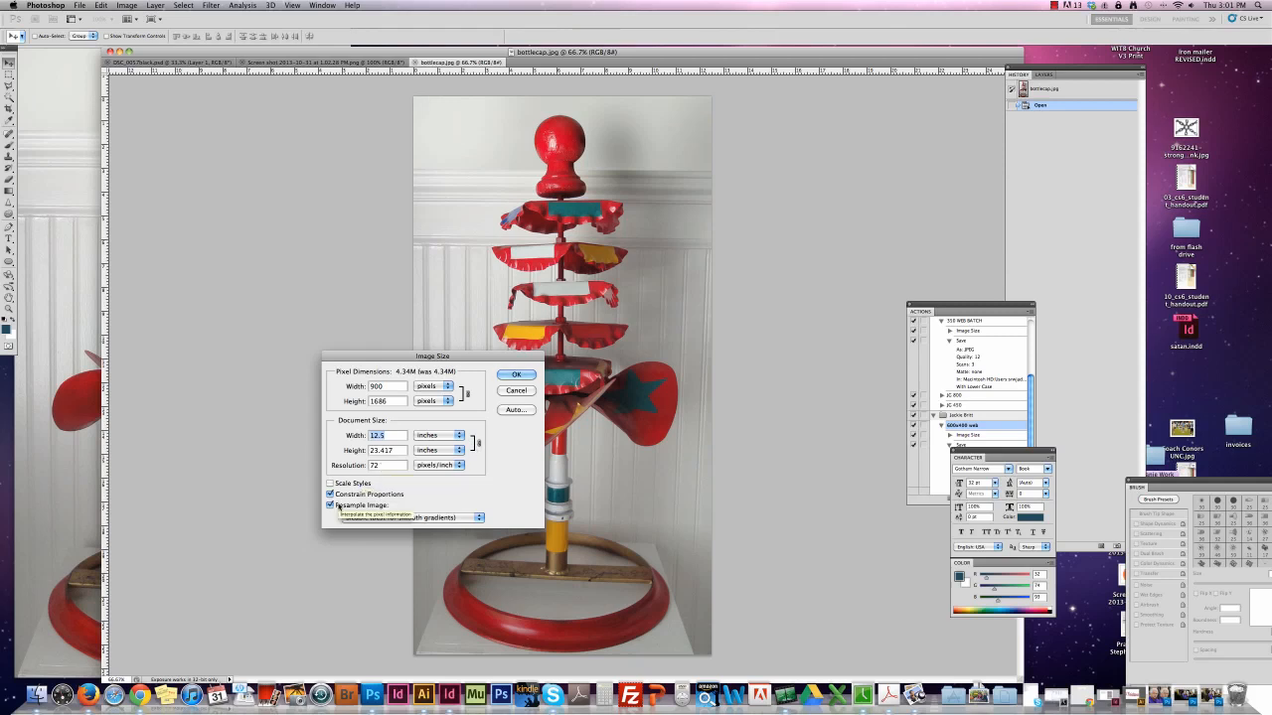
left_click(331, 505)
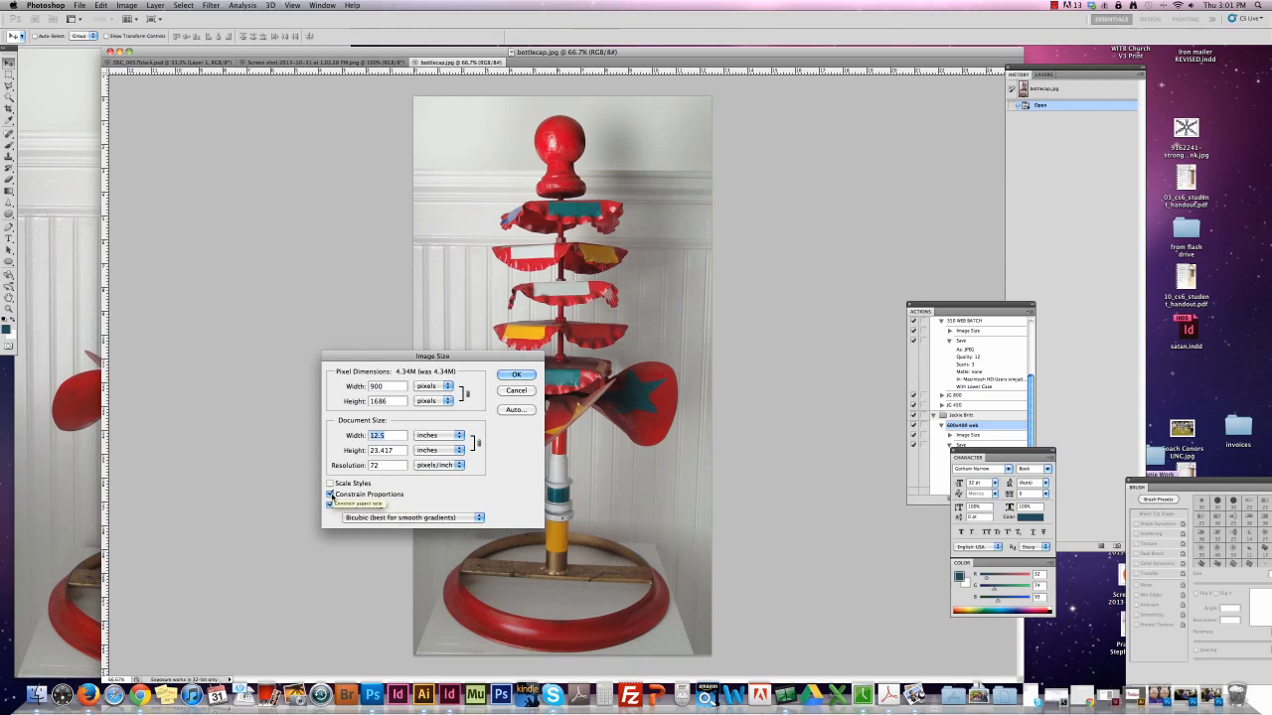
left_click(330, 505)
left_click(331, 506)
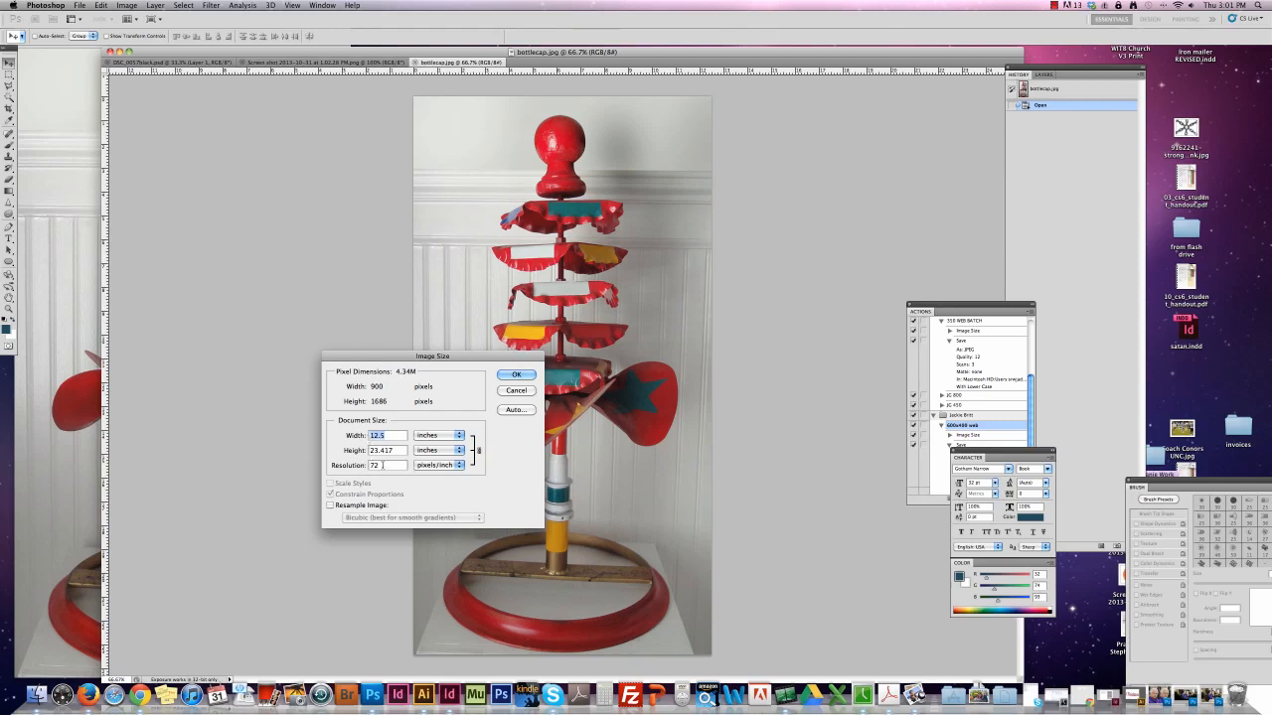
left_click(330, 504)
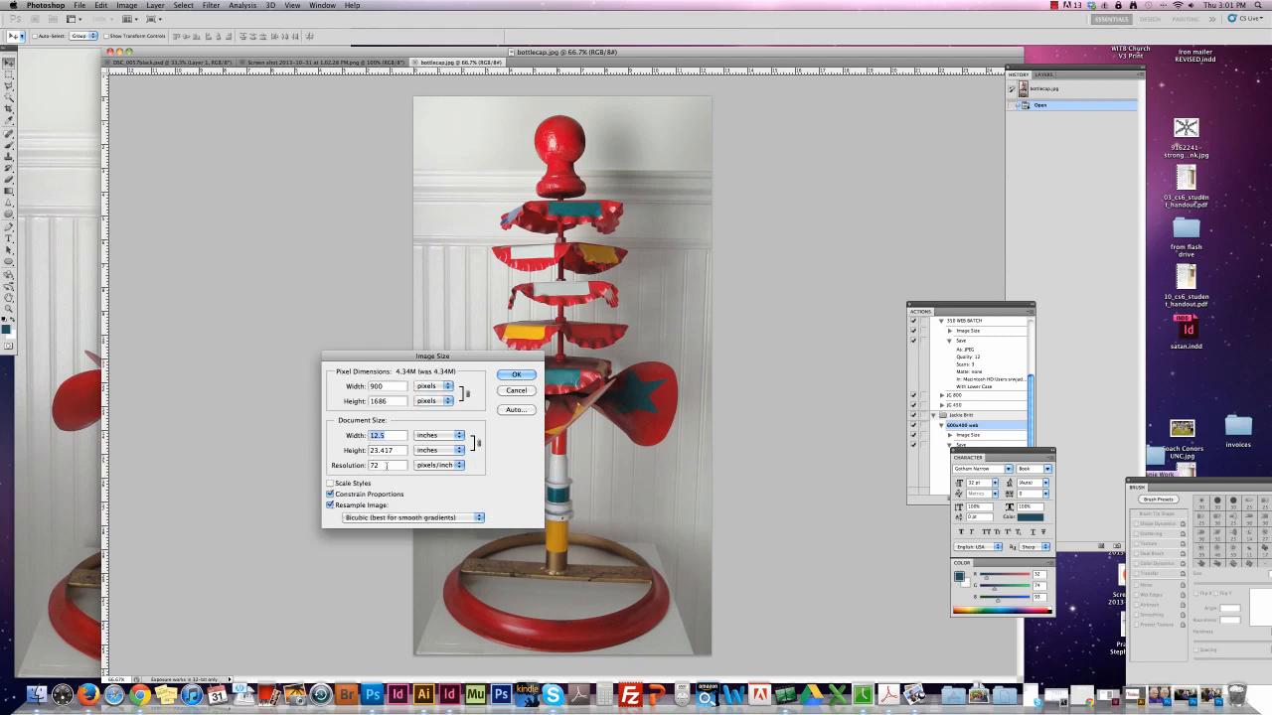
Set the resolution of bottlecap.jpg to 300 pixels/inch with Resample Image turned off.
double_click(382, 464)
double_click(378, 465)
left_click(329, 505)
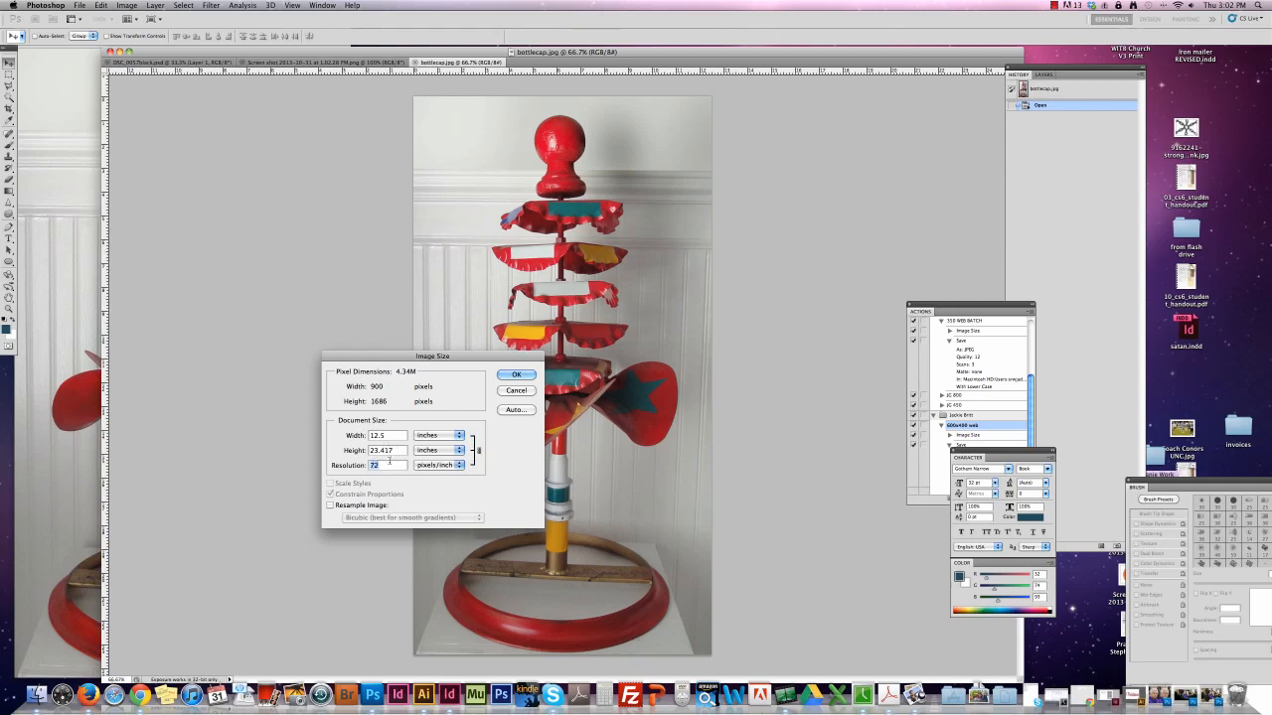
type("300")
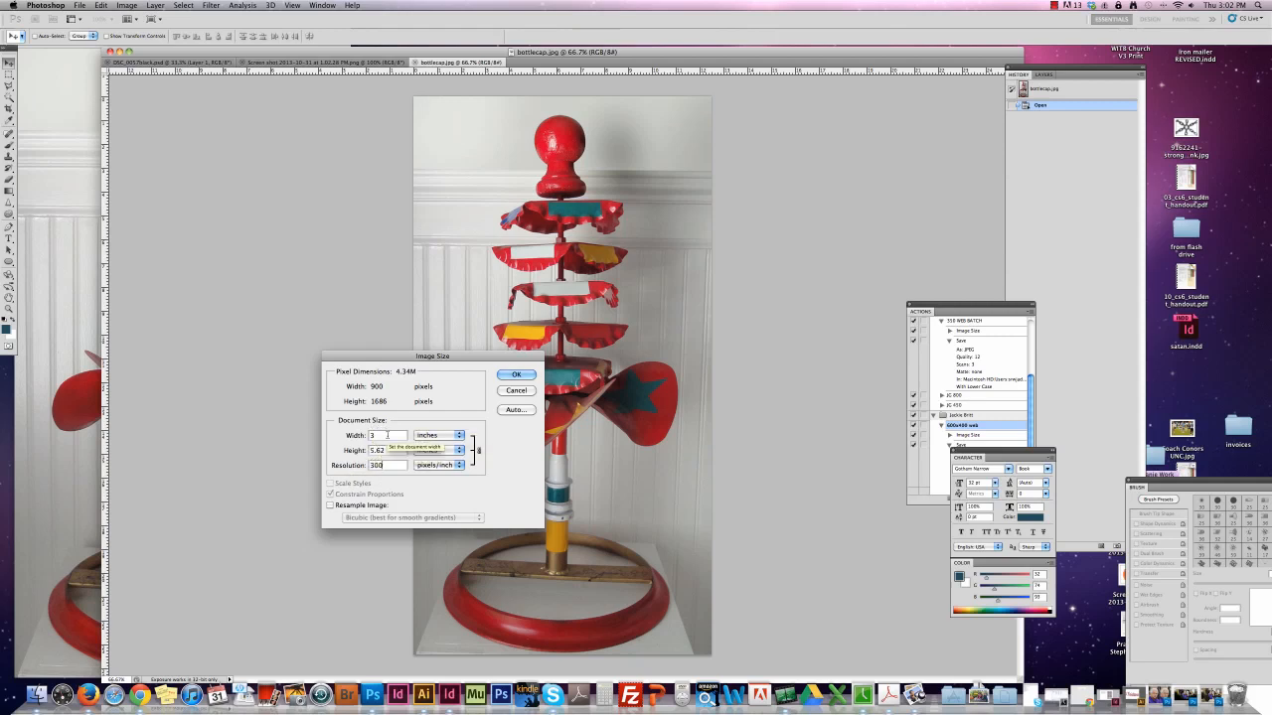
left_click(504, 379)
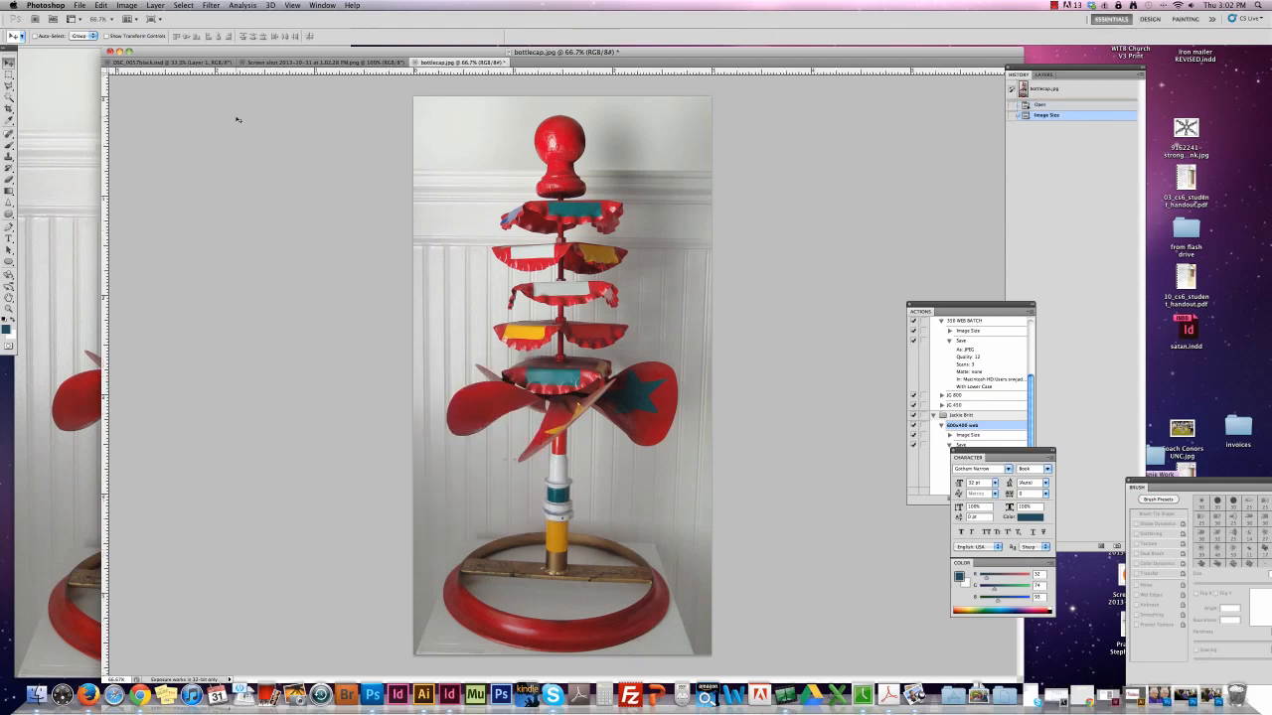
Check the document width and height of the bottlecap image in the Image Size settings.
left_click(130, 5)
left_click(139, 96)
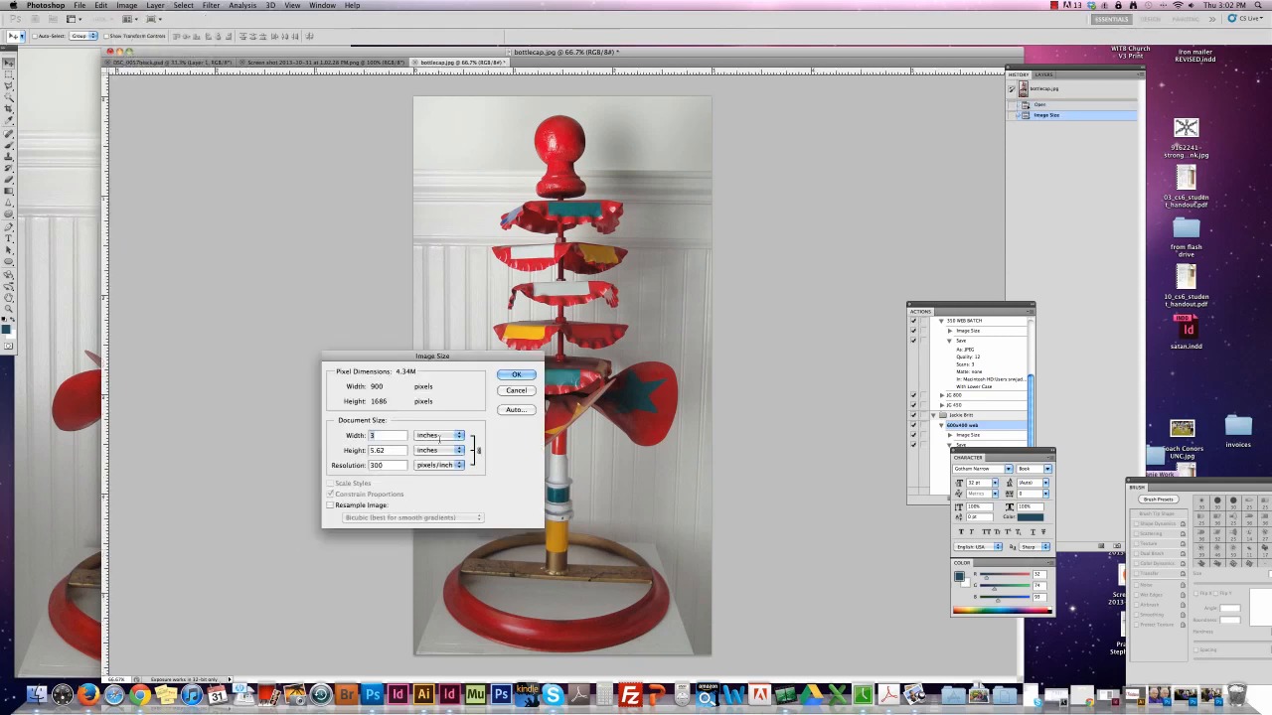
left_click(507, 378)
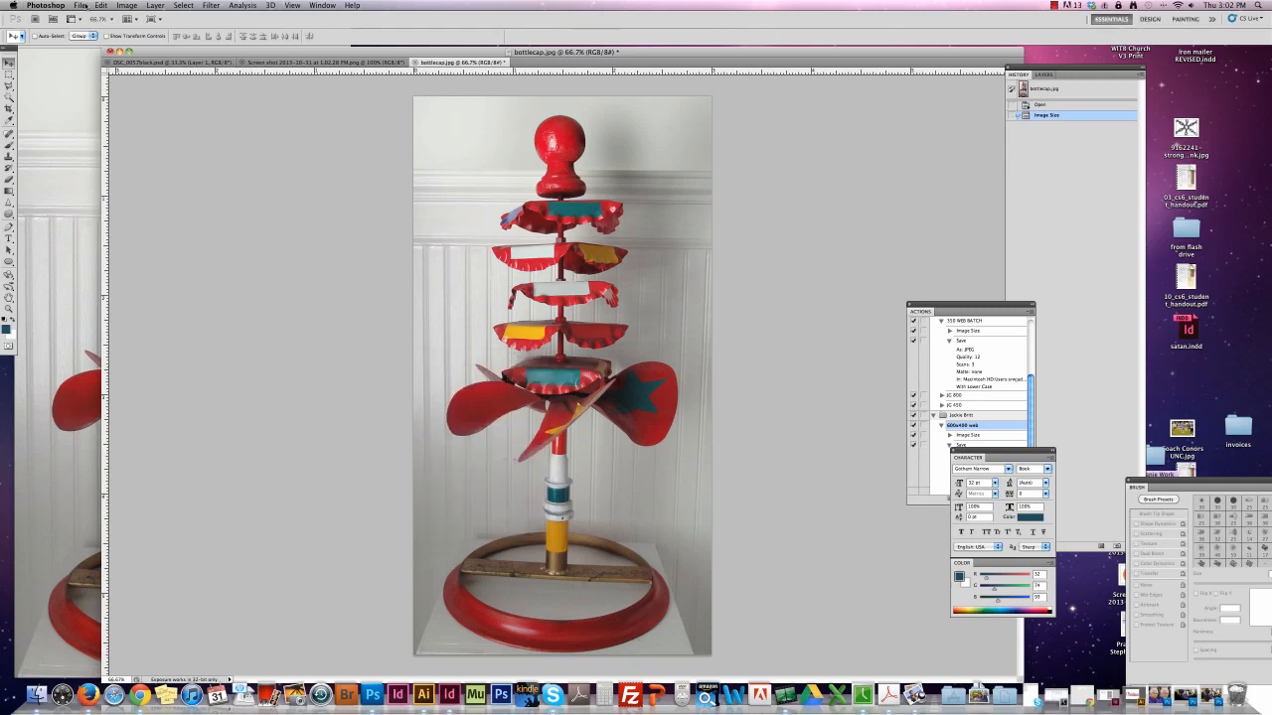
Save a TIFF version as bottlecap.tif in the artcheck folder, with no image compression.
left_click(80, 5)
left_click(130, 163)
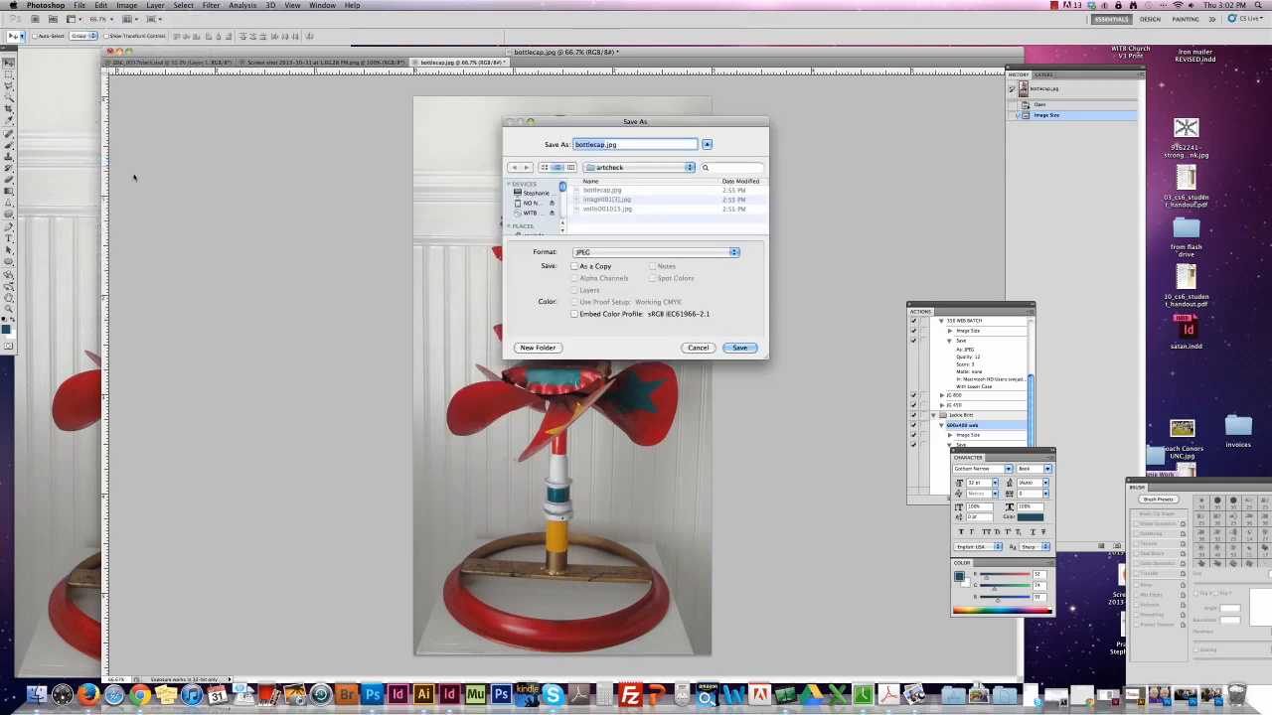
left_click(621, 252)
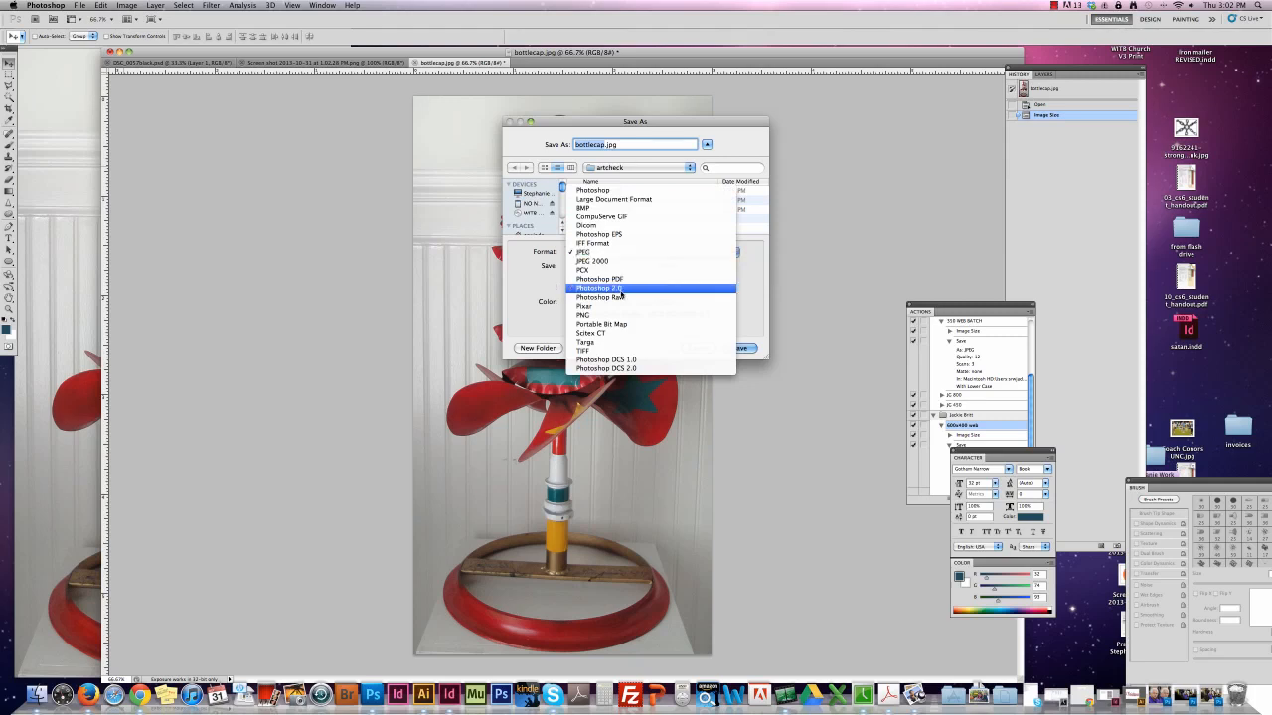
left_click(624, 350)
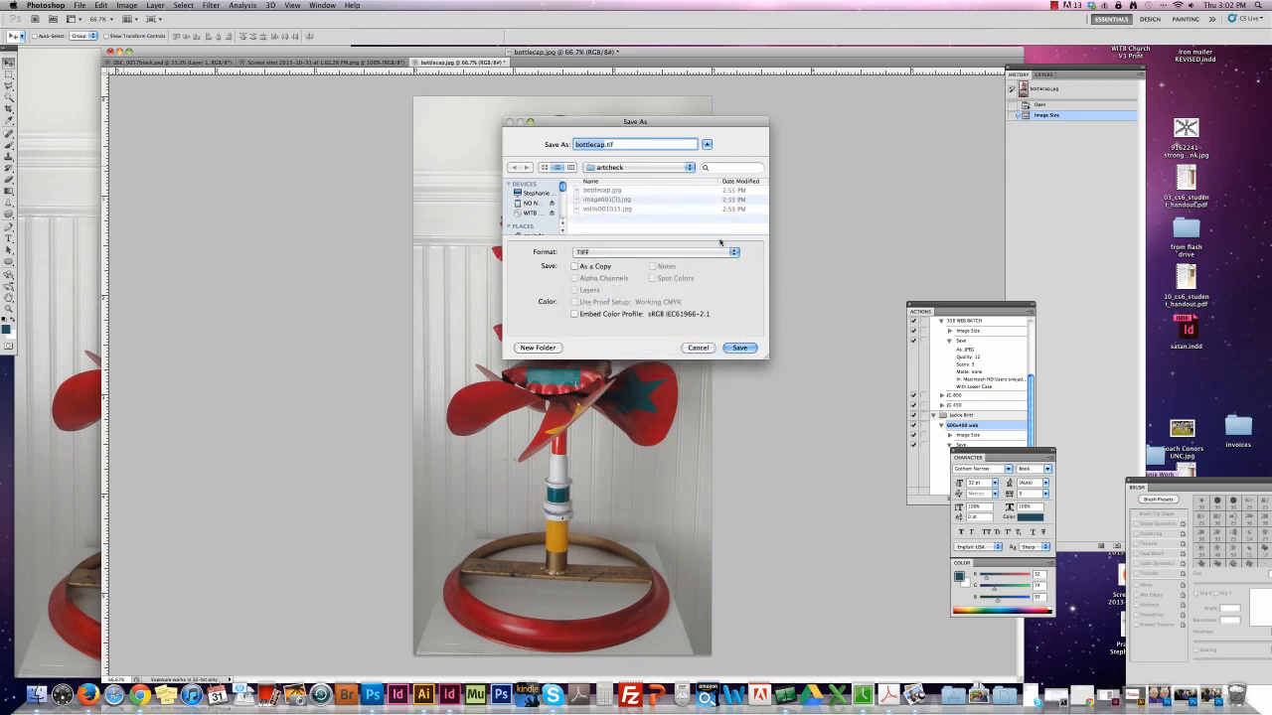
left_click(739, 348)
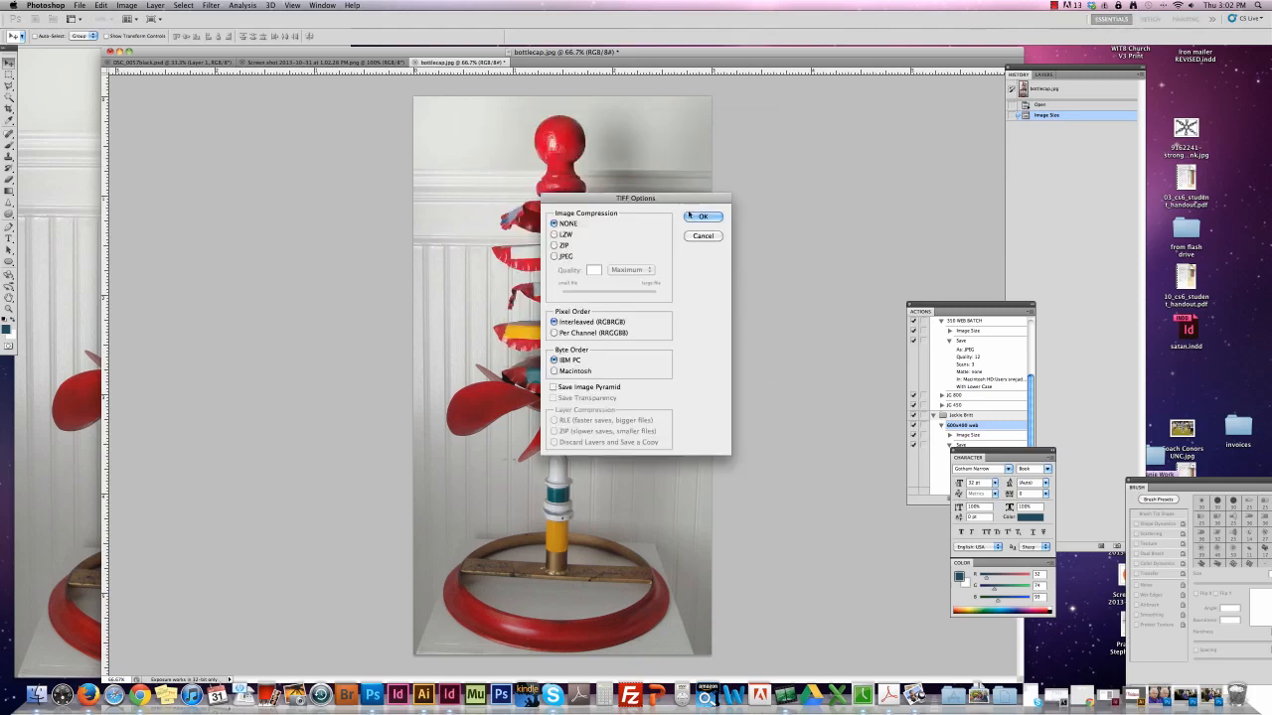
left_click(699, 216)
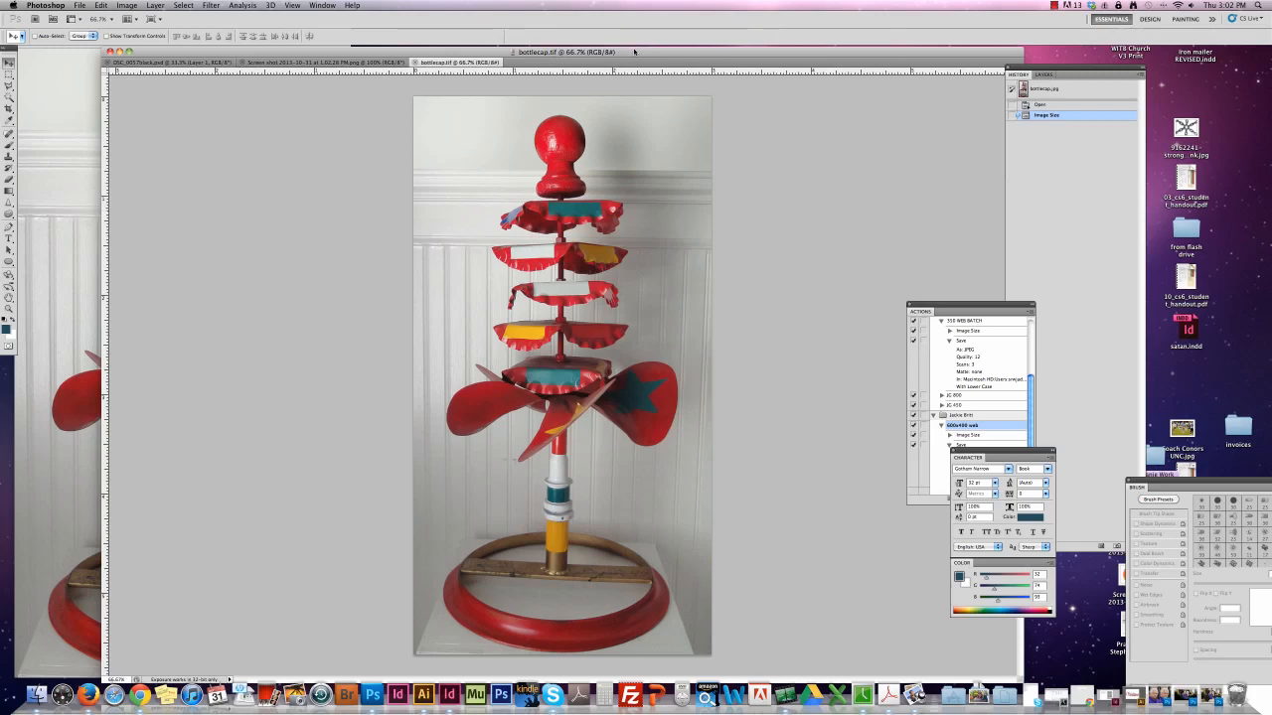
Open bottlecap.tif from the artcheck folder in Preview and examine its image size and DPI in the inspector.
left_click_drag(633, 51, 681, 616)
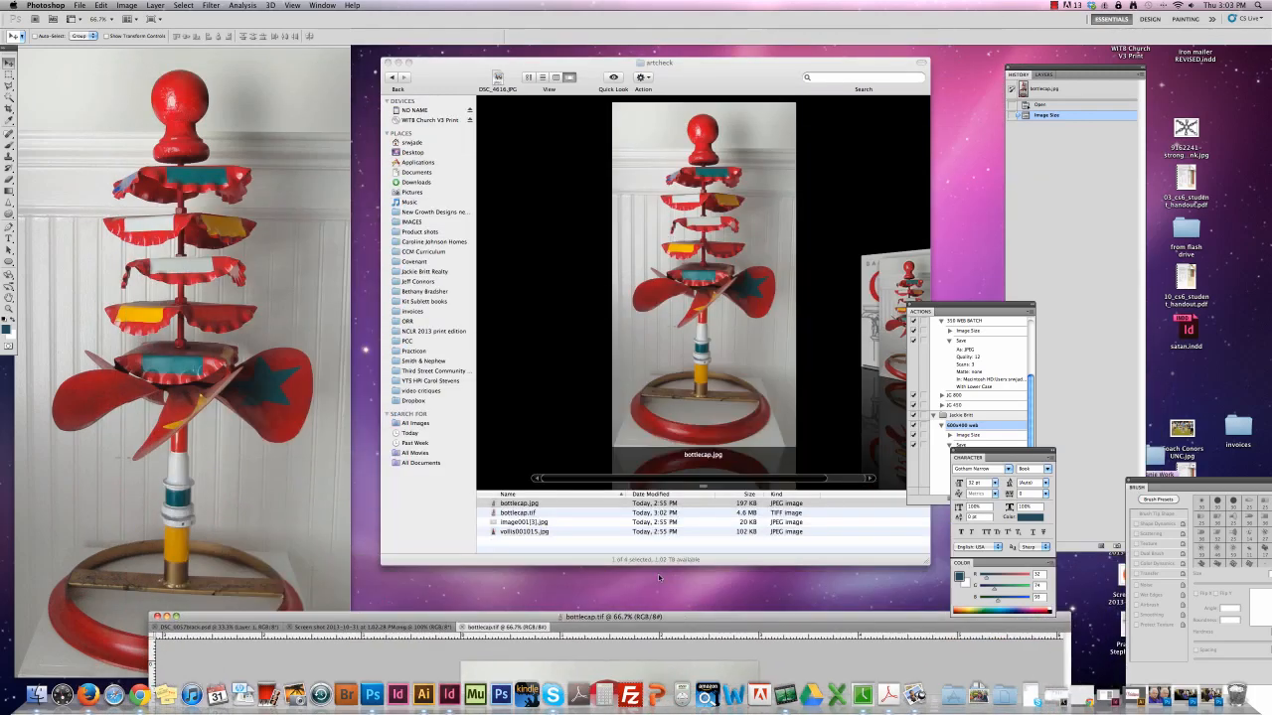
double_click(521, 512)
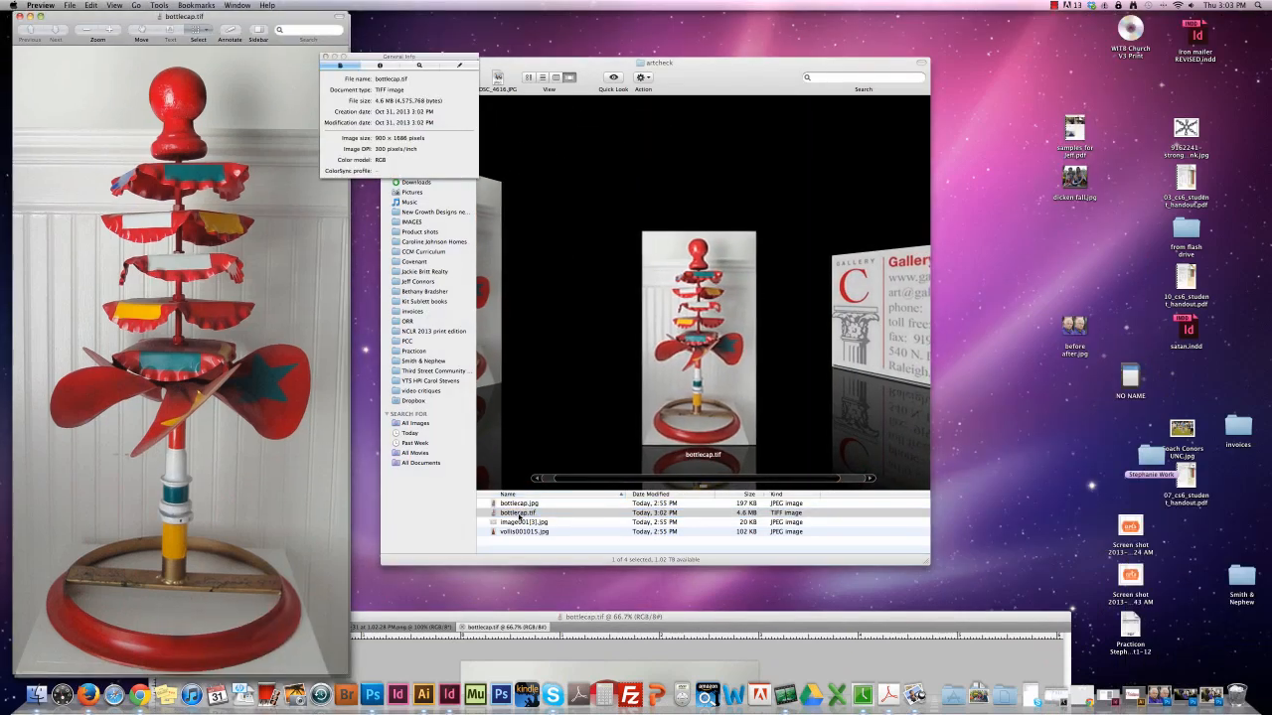
left_click(573, 437)
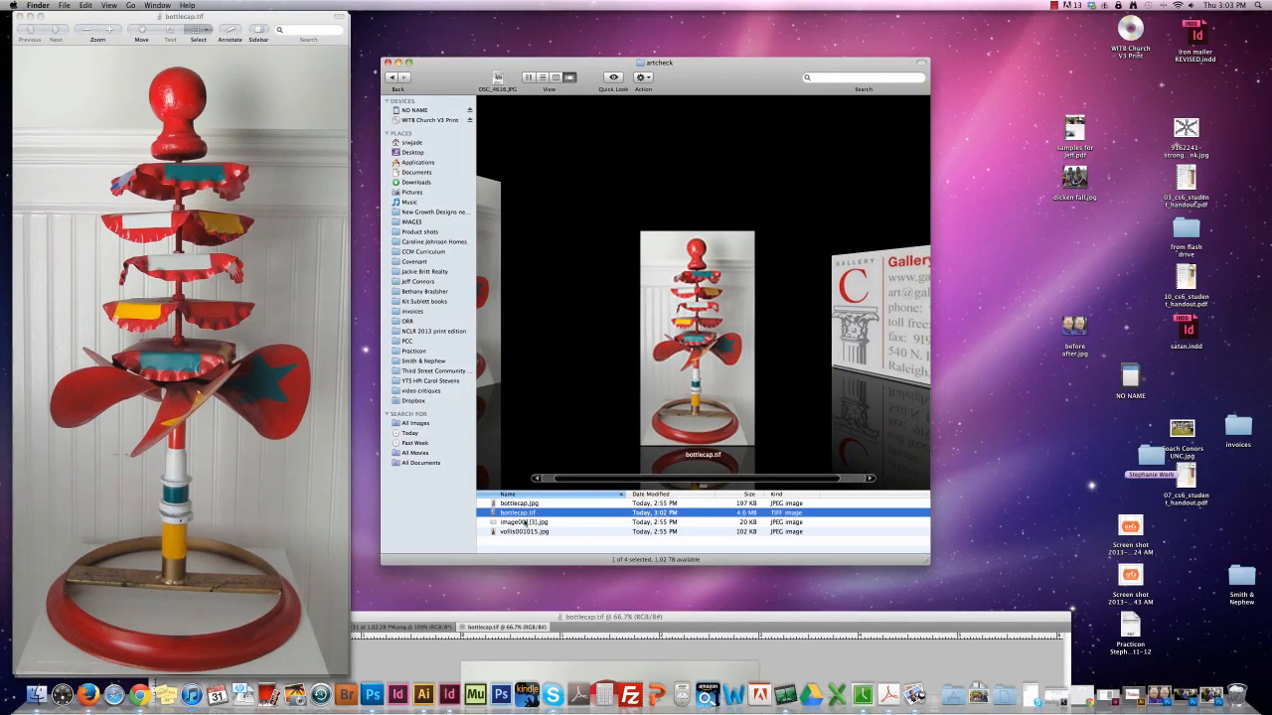
left_click(523, 505)
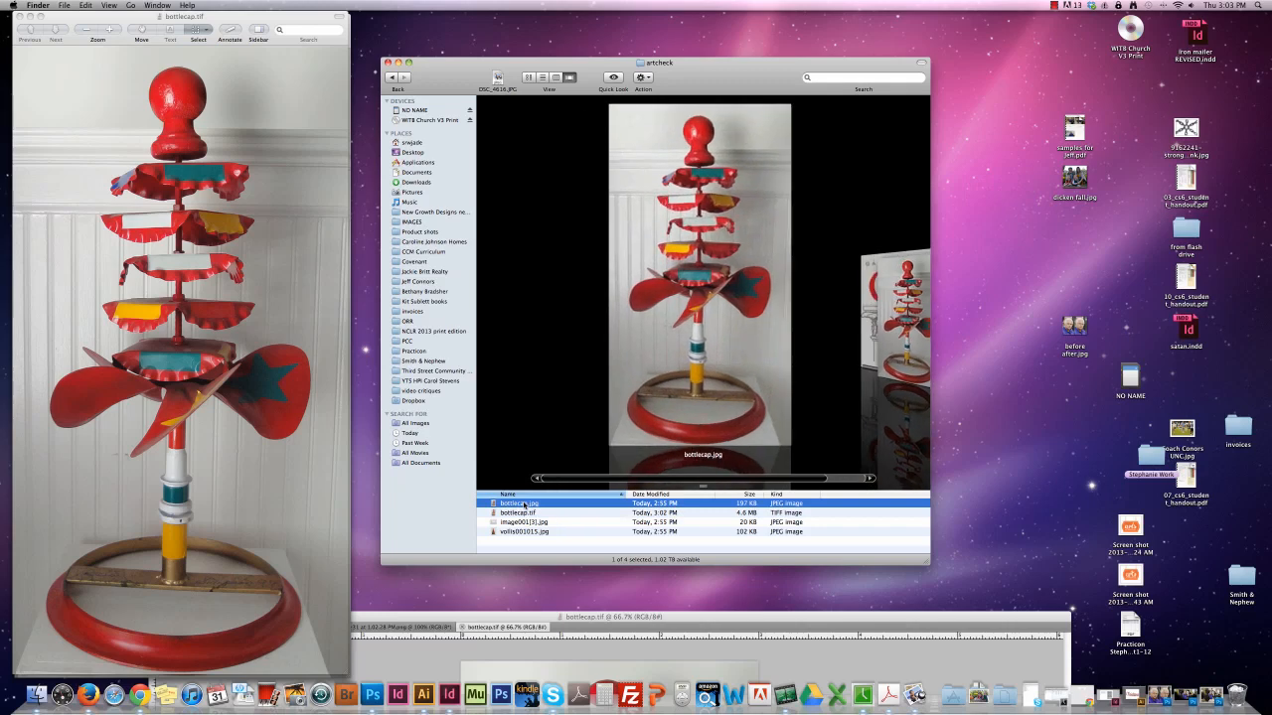
left_click(314, 118)
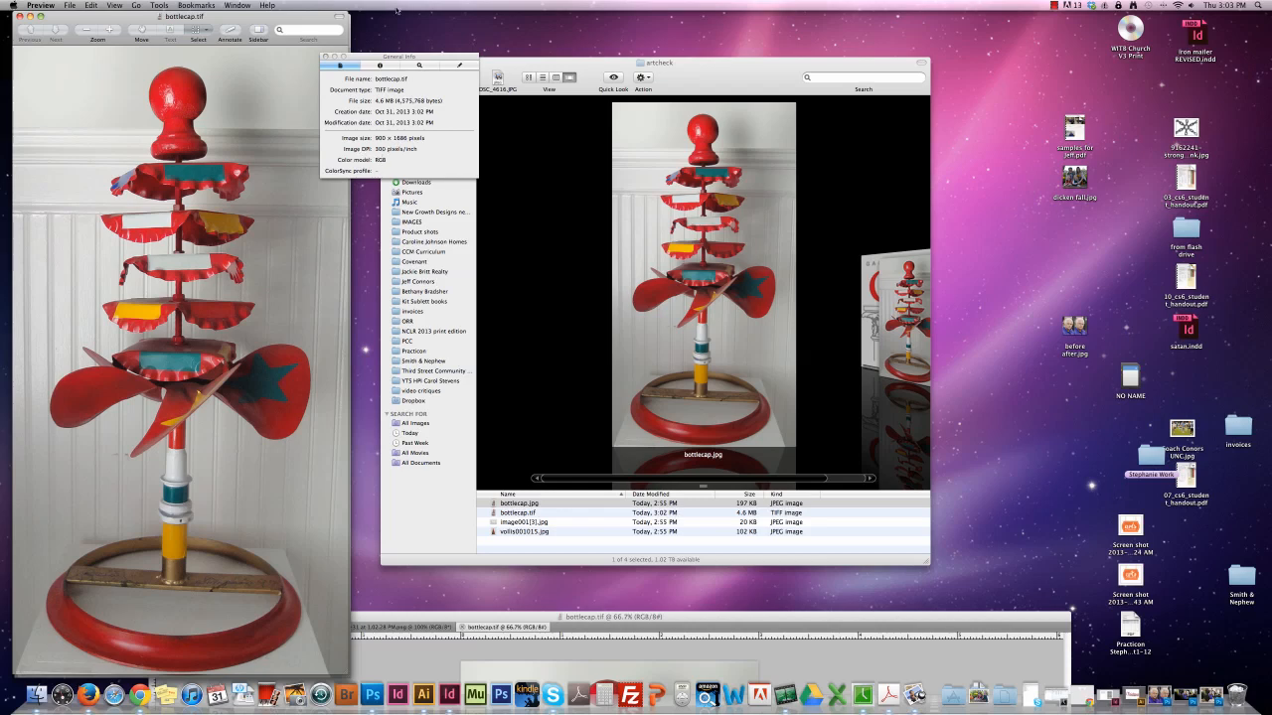
left_click_drag(409, 57, 456, 57)
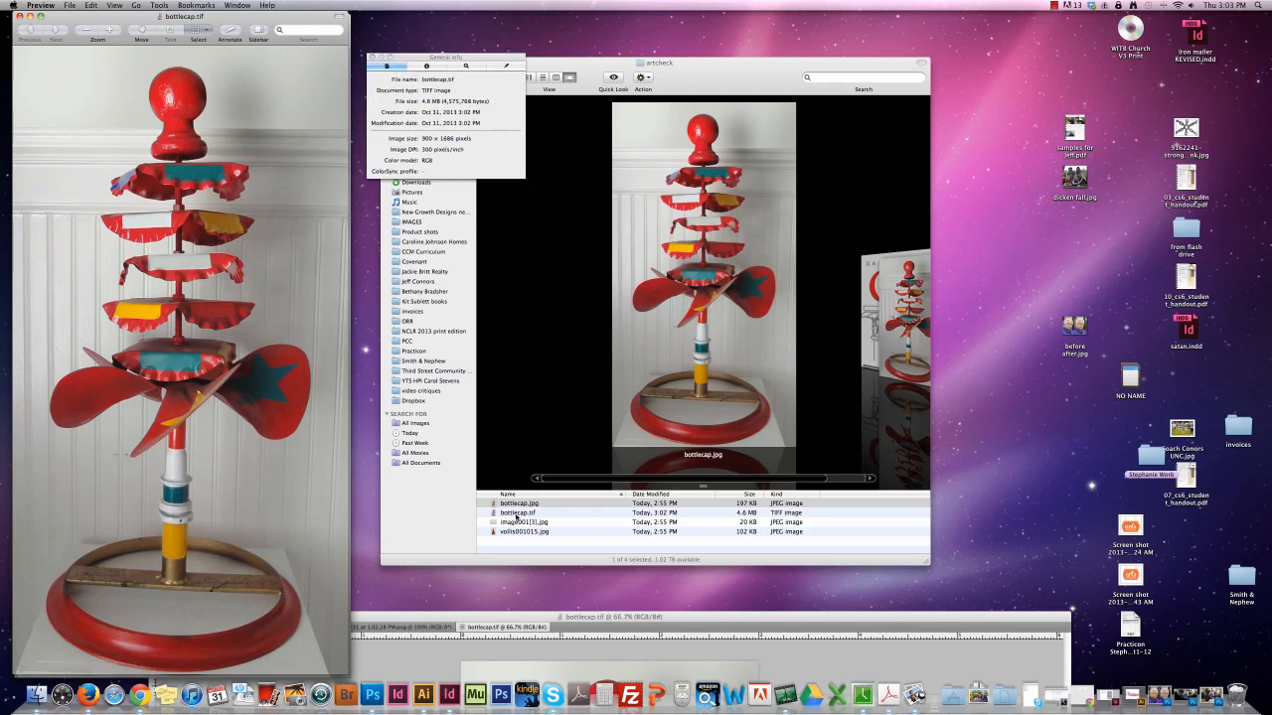
Compare the bottlecap.tif and bottlecap.jpg files, and close the previewed image and its inspector.
left_click(516, 513)
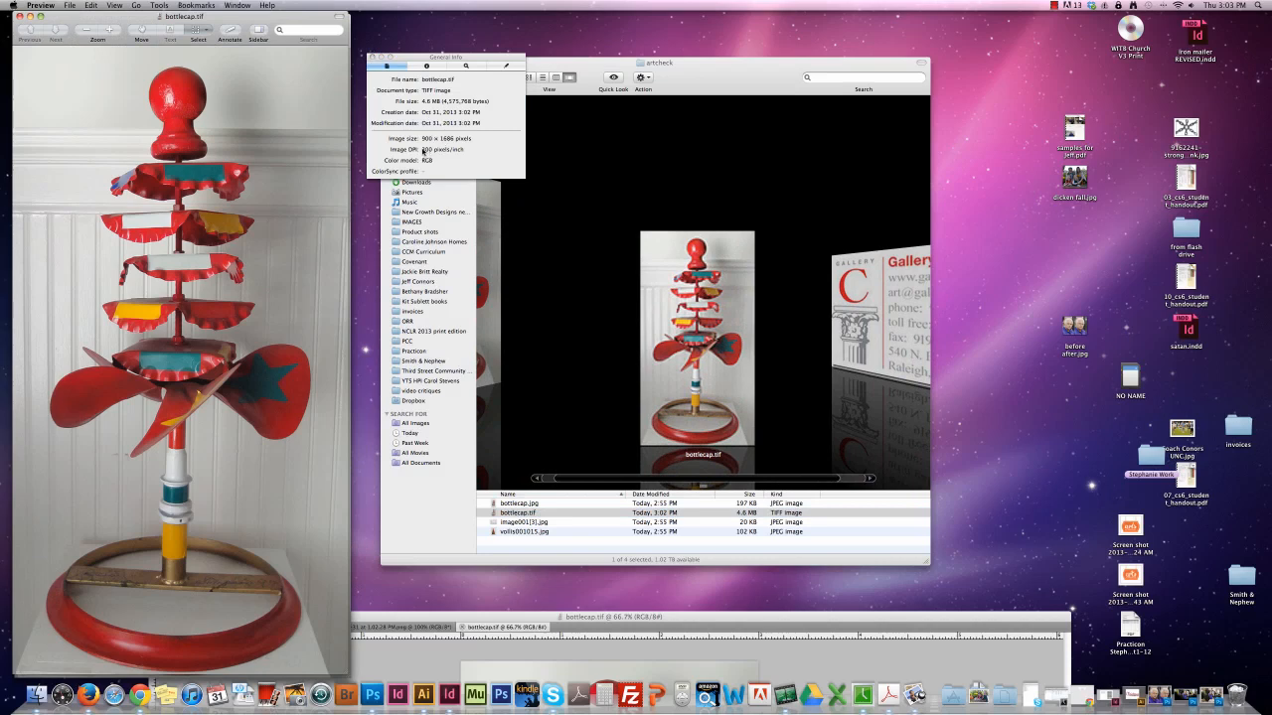
left_click(516, 505)
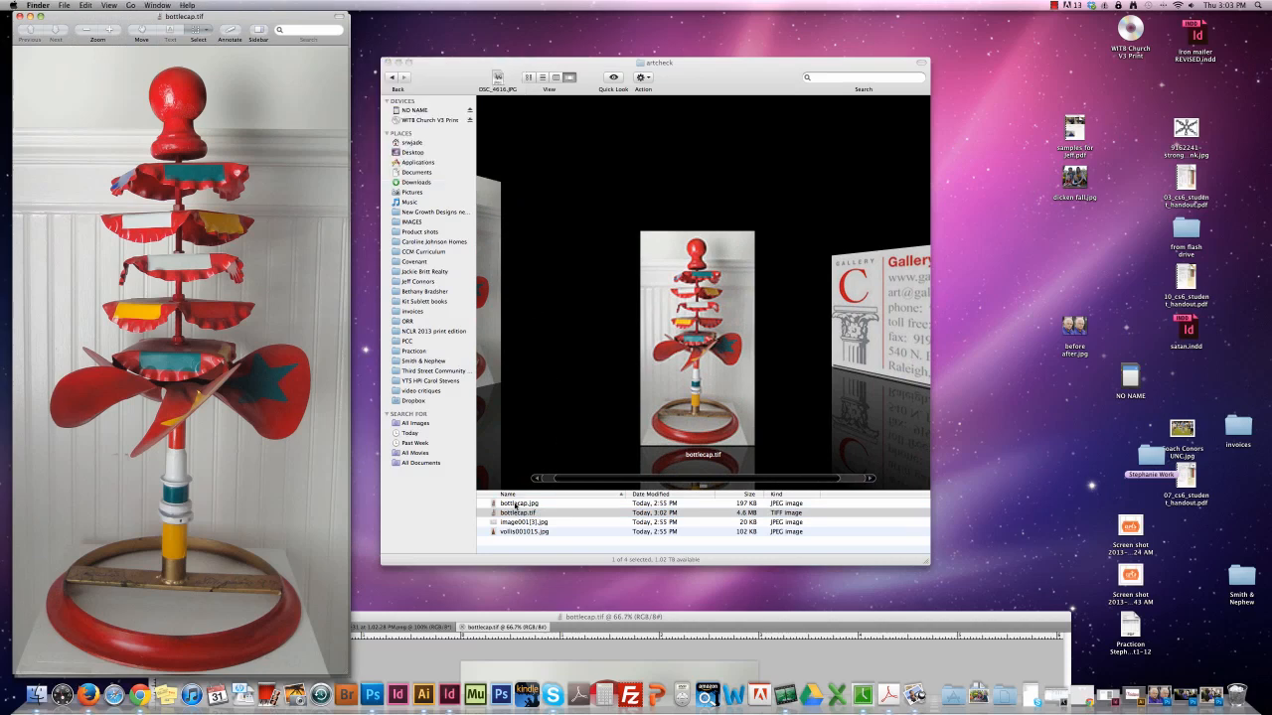
double_click(516, 505)
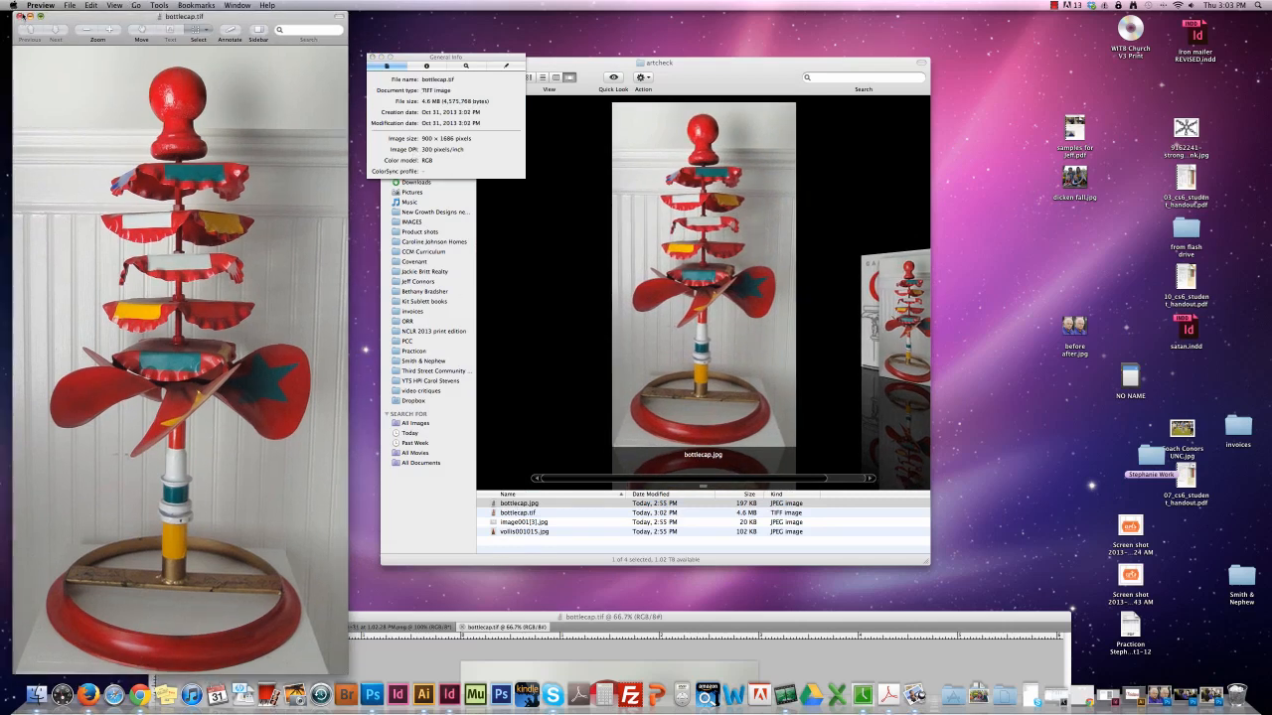
left_click(21, 19)
left_click(373, 58)
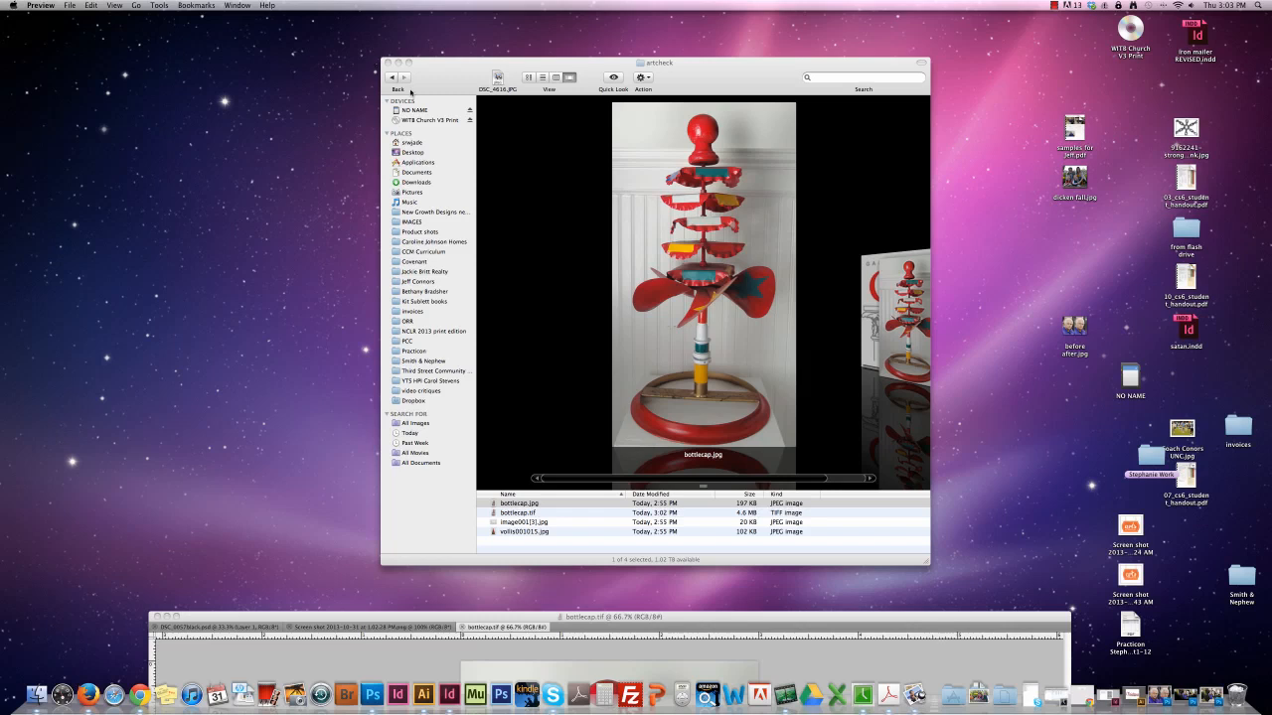
Open vollis001015.jpg from the artcheck folder in Photoshop and bring its window into full view.
left_click(548, 540)
left_click(549, 522)
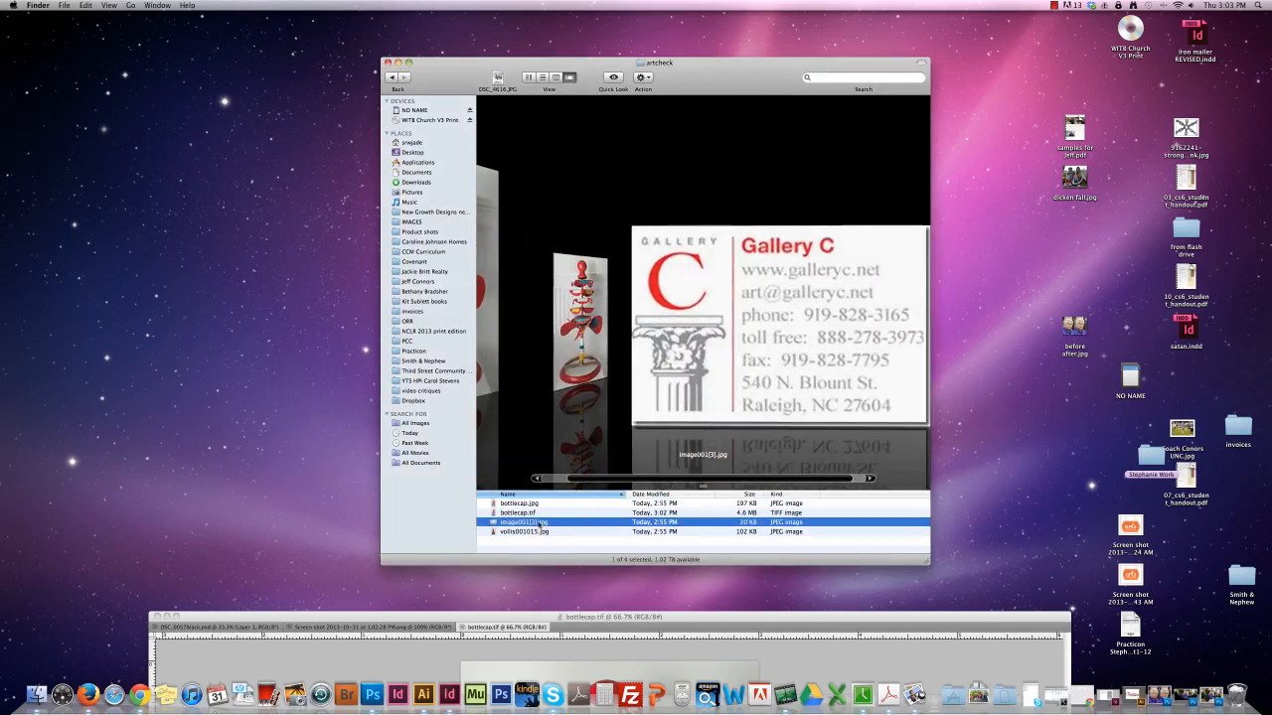
left_click(537, 532)
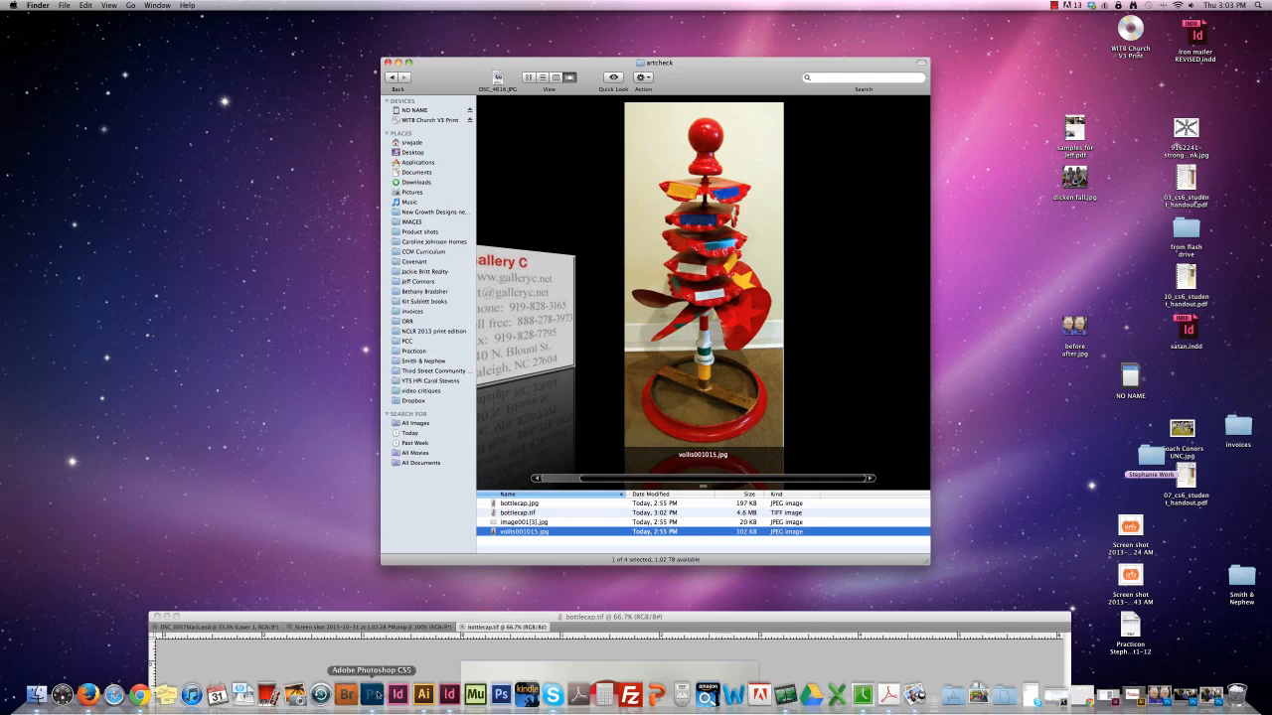
left_click_drag(372, 694, 372, 693)
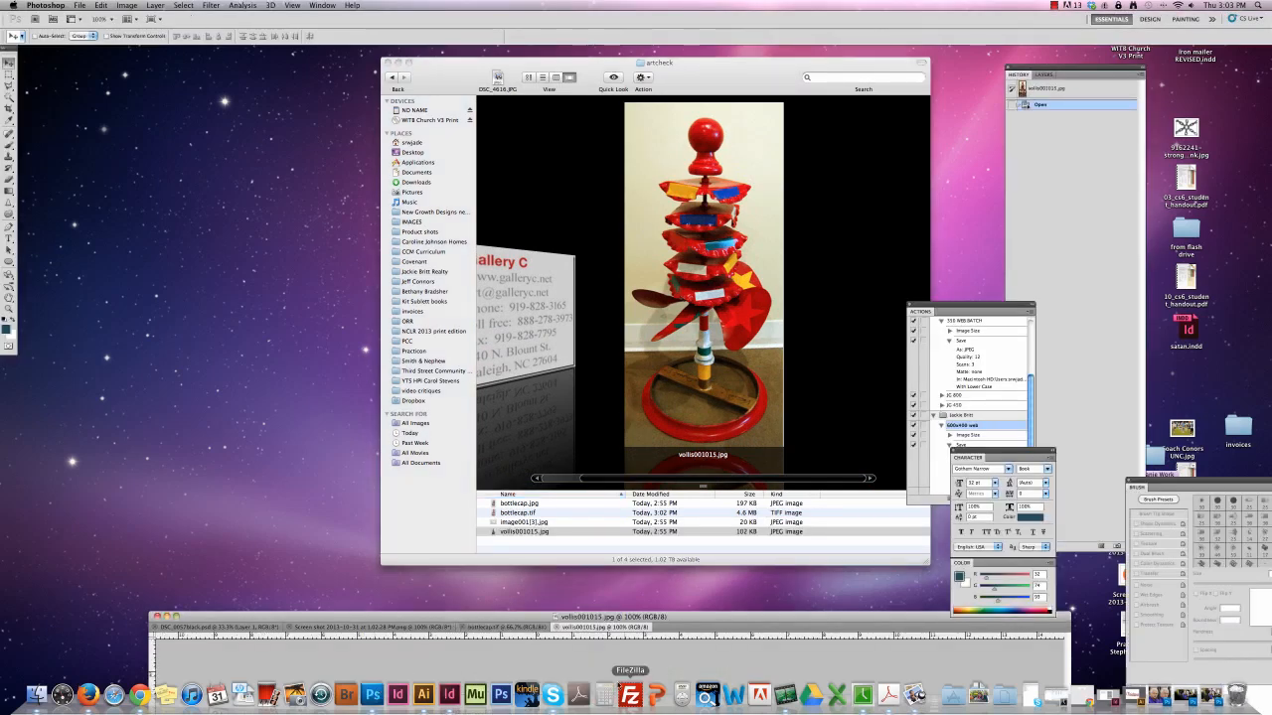
left_click_drag(586, 618, 515, 51)
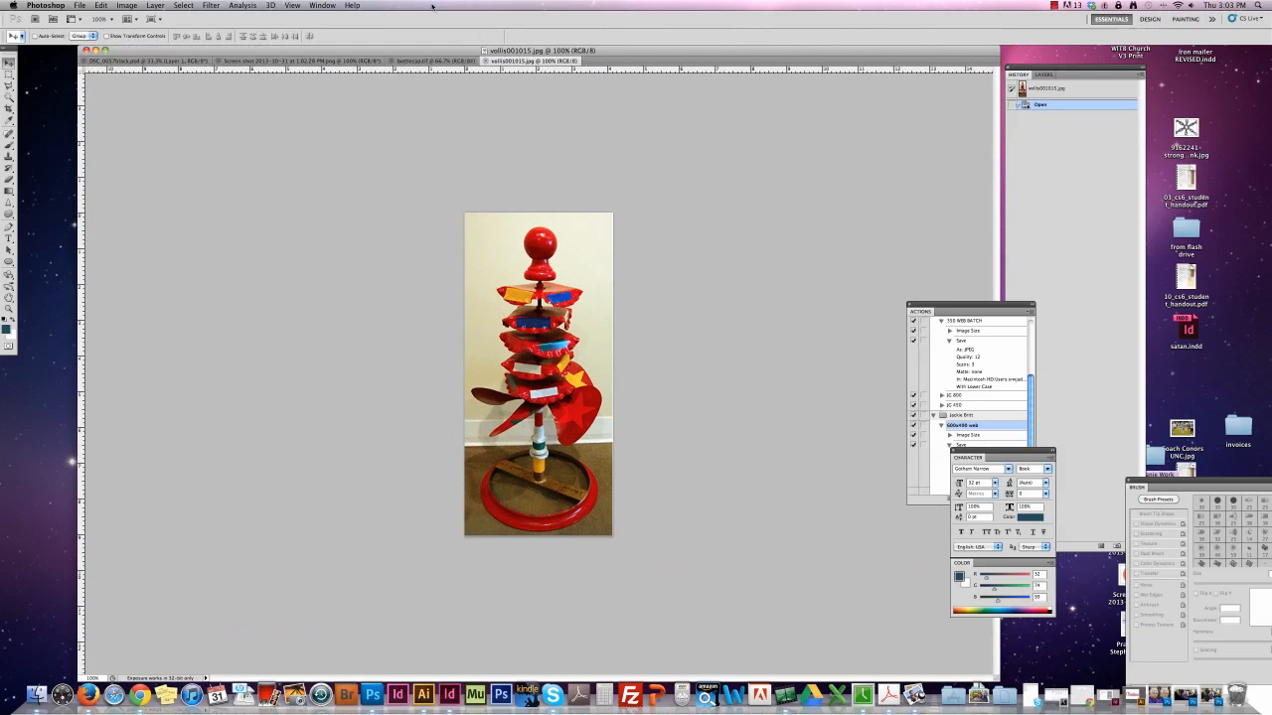
Try a resolution of 300 pixels/inch for vollis001015.jpg in the Image Size settings, and cancel without applying it.
left_click(126, 6)
left_click(139, 98)
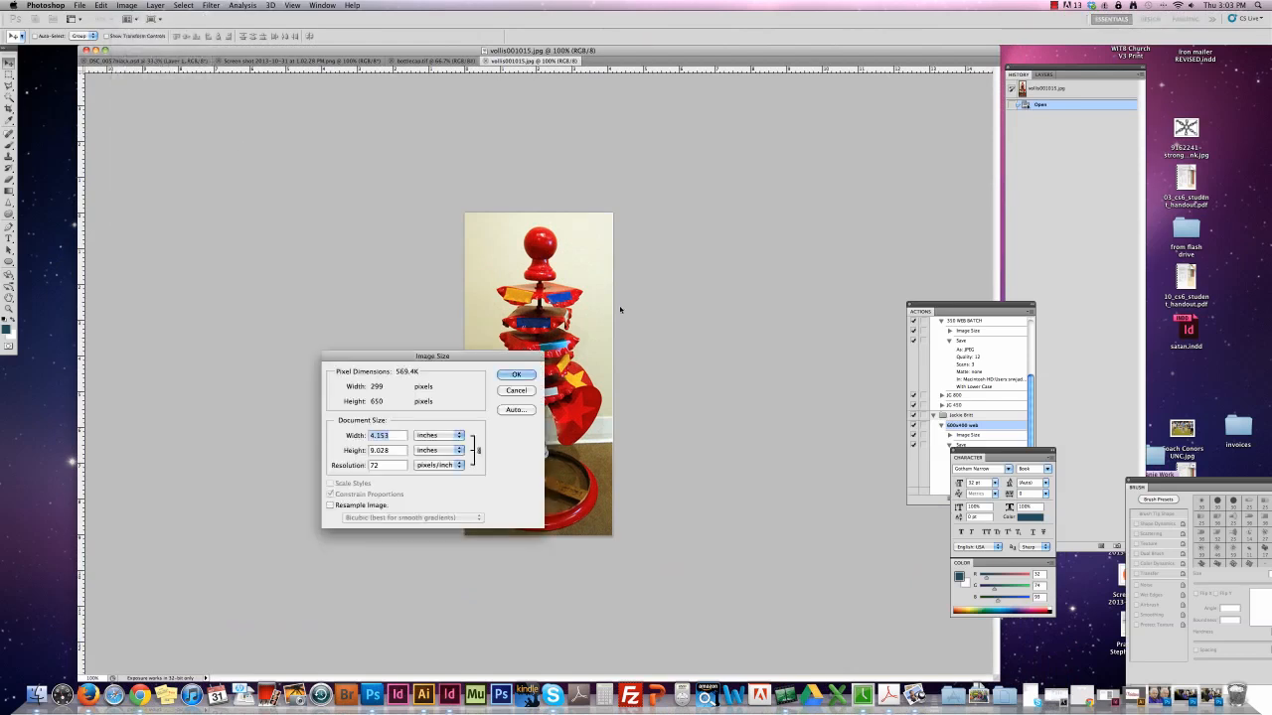
double_click(377, 465)
type("300")
left_click(527, 391)
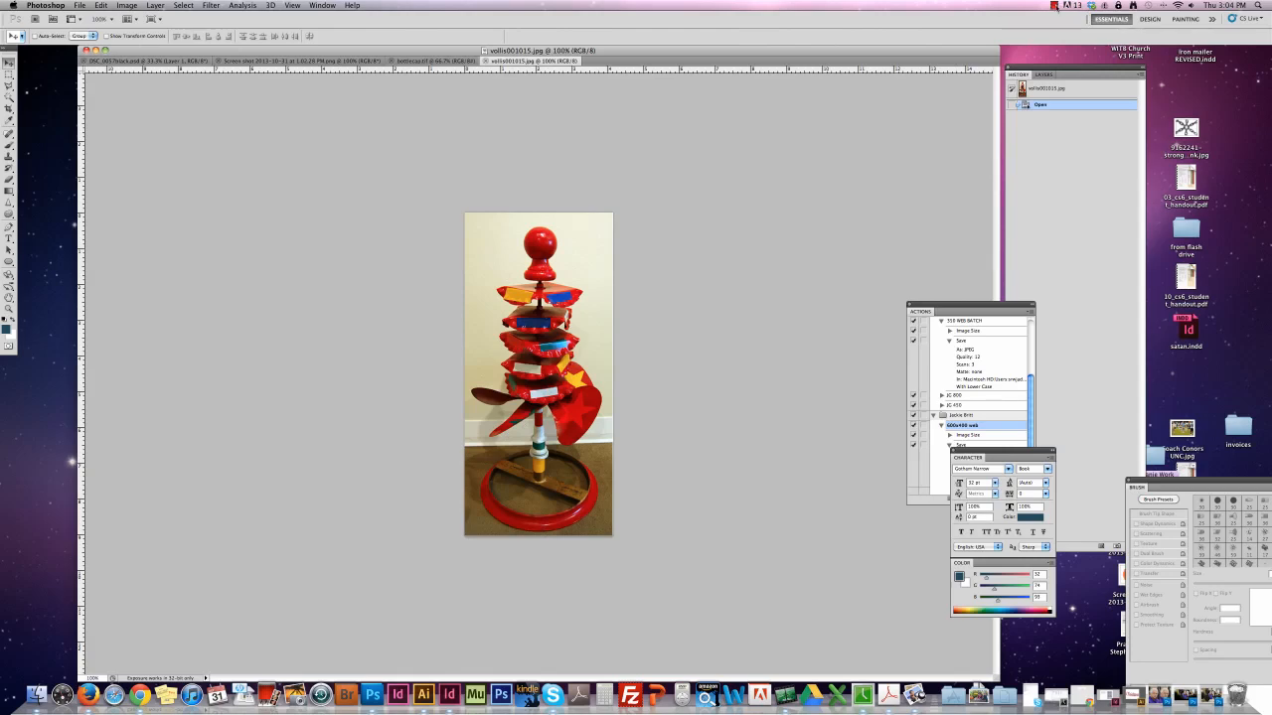